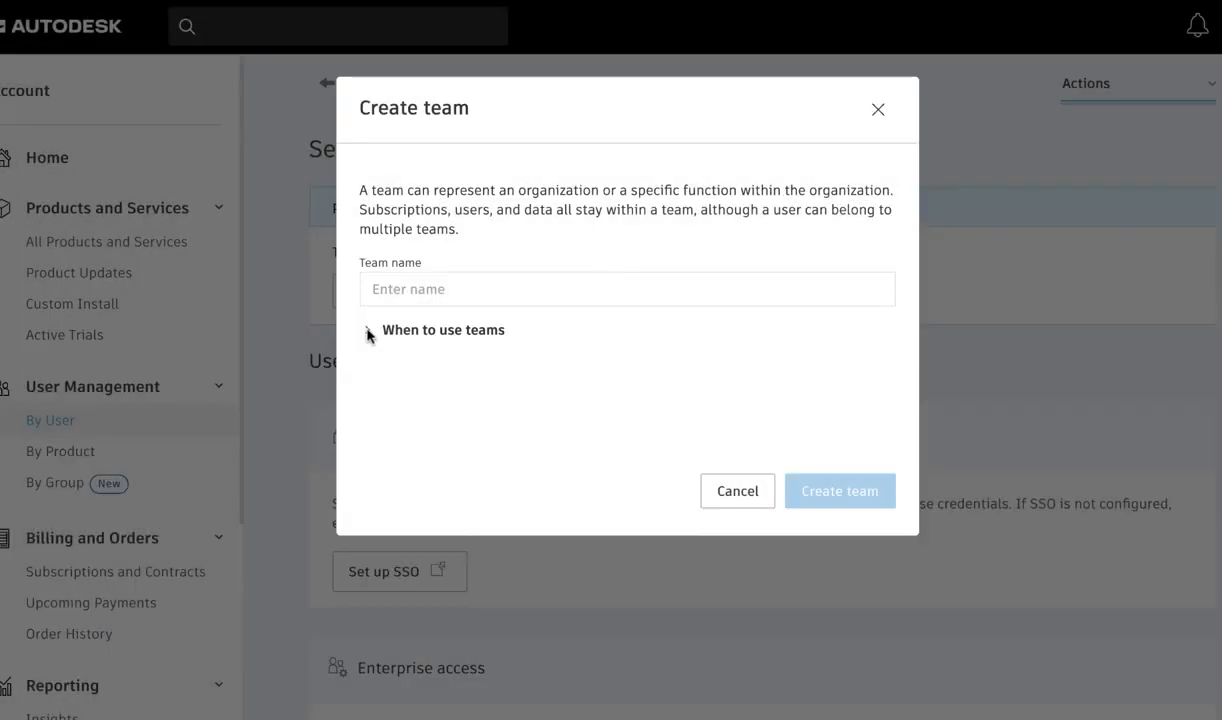
Step: Examine the team settings' options for creating a team and moving subscriptions to this team
{"action": "left_click", "coordinate": [367, 331]}
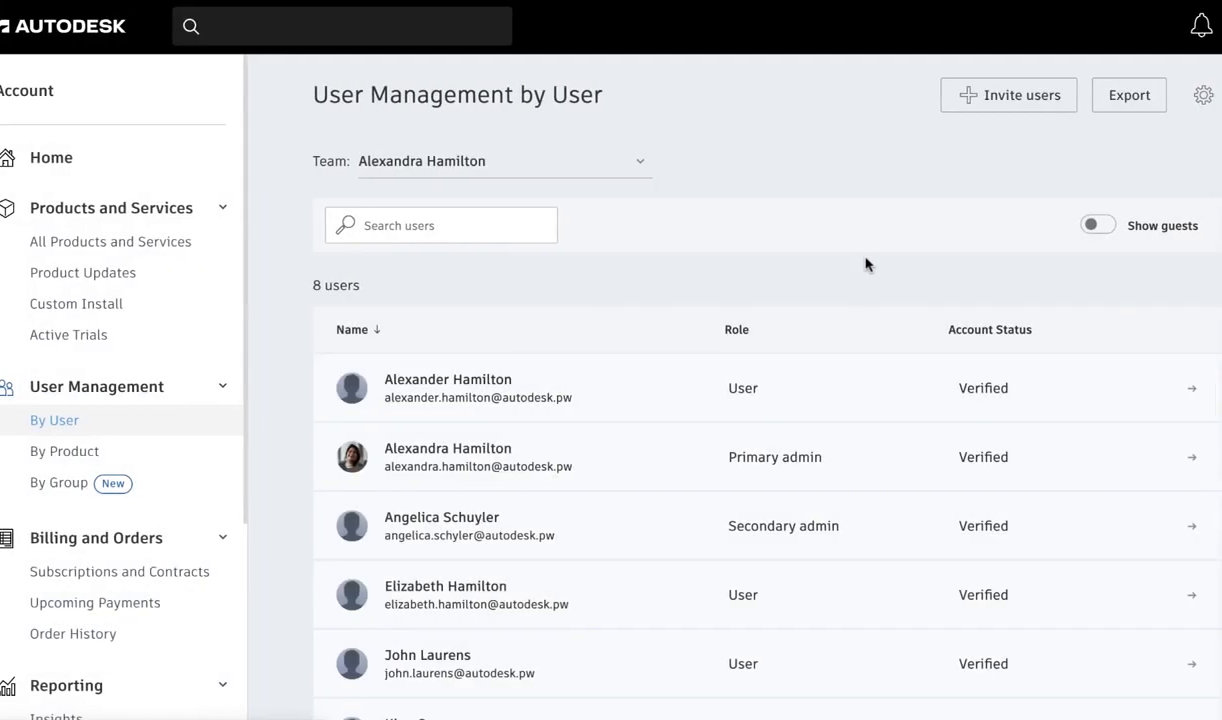
{"action": "left_click", "coordinate": [1203, 95]}
{"action": "left_click", "coordinate": [1215, 90]}
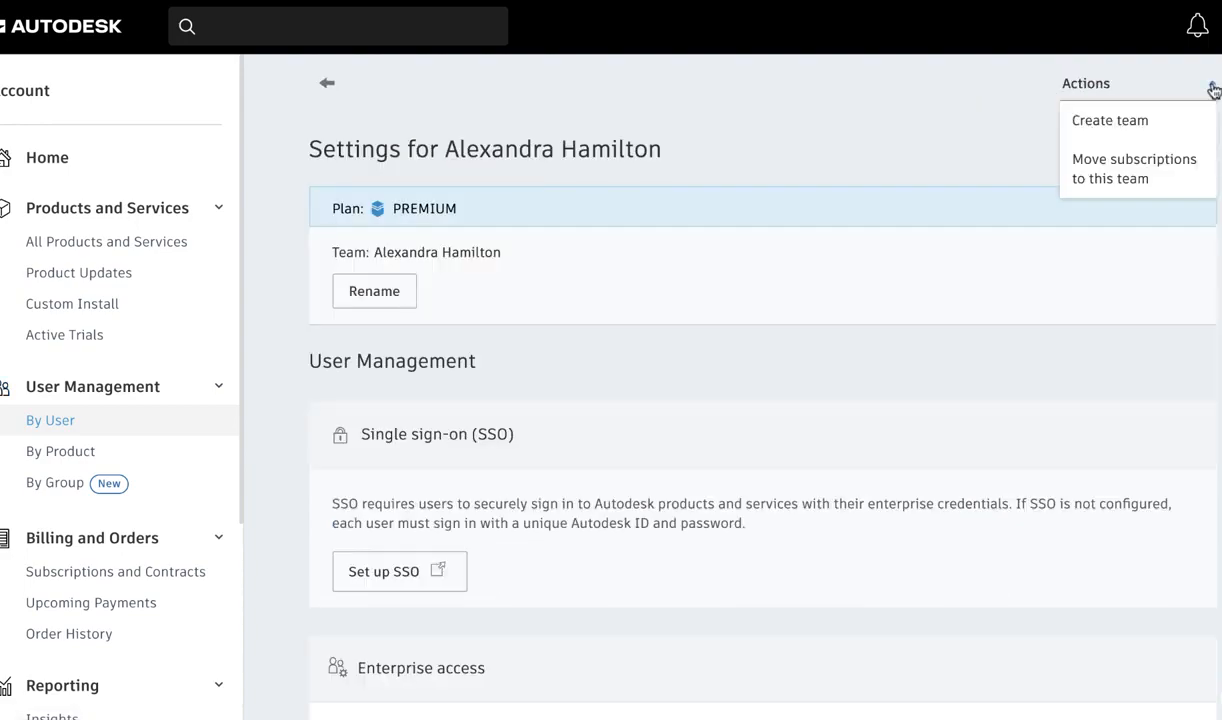
{"action": "left_click", "coordinate": [1173, 120]}
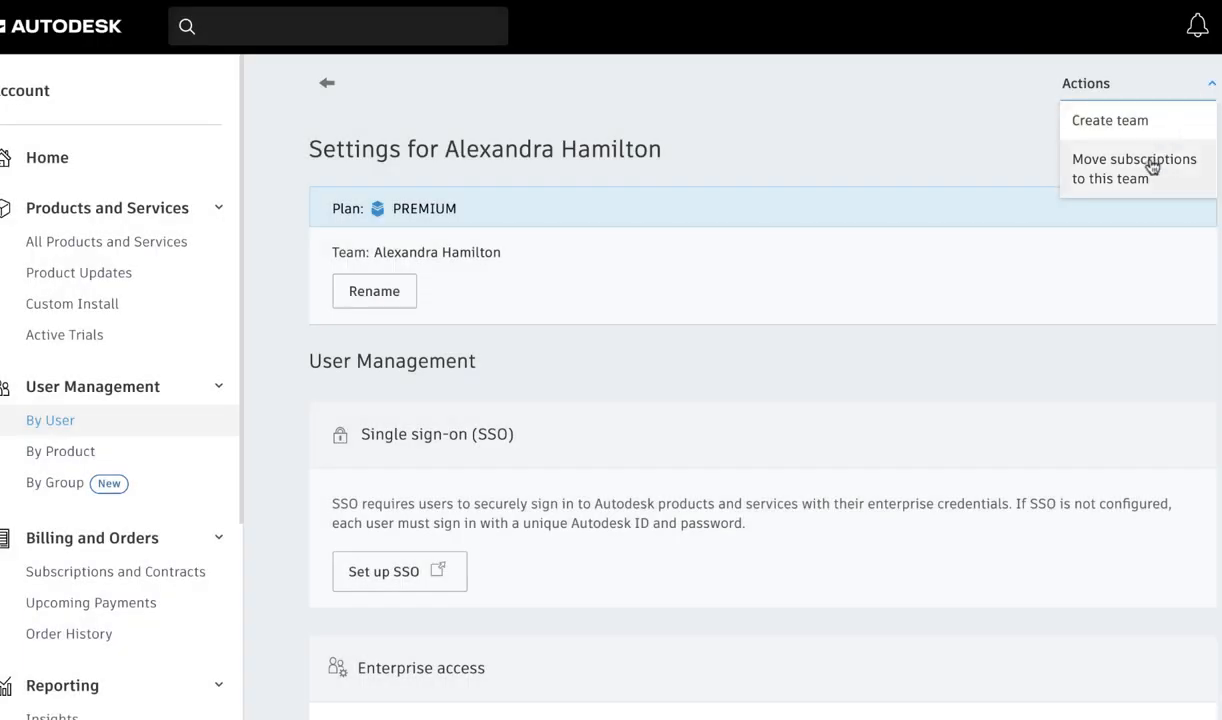
{"action": "left_click", "coordinate": [1151, 161]}
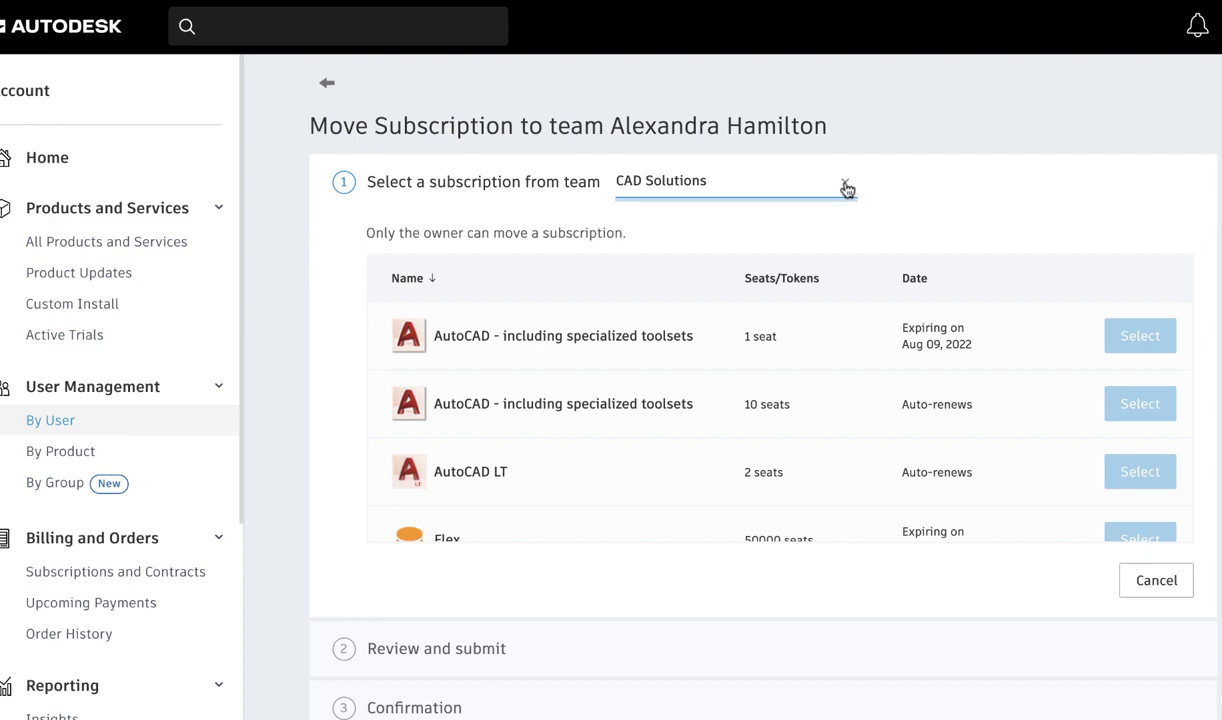
Step: Create a local user group named "Designers" in the group-based user management
{"action": "left_click", "coordinate": [162, 487]}
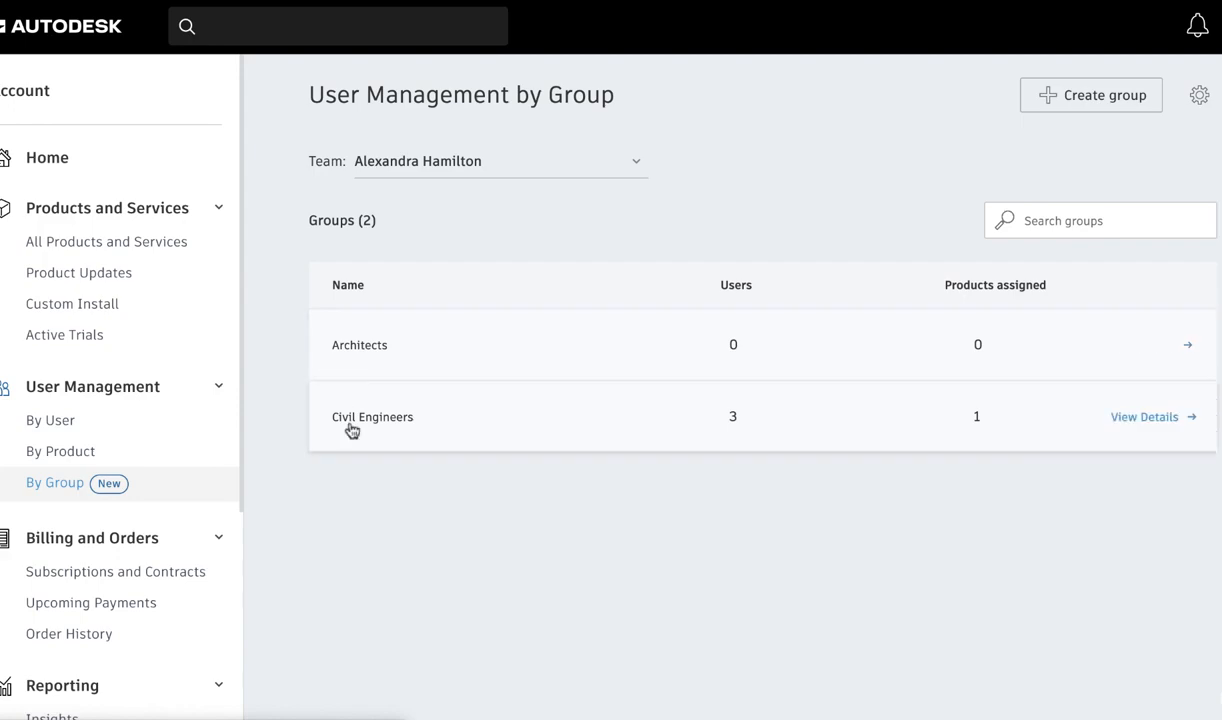
{"action": "left_click", "coordinate": [1088, 95]}
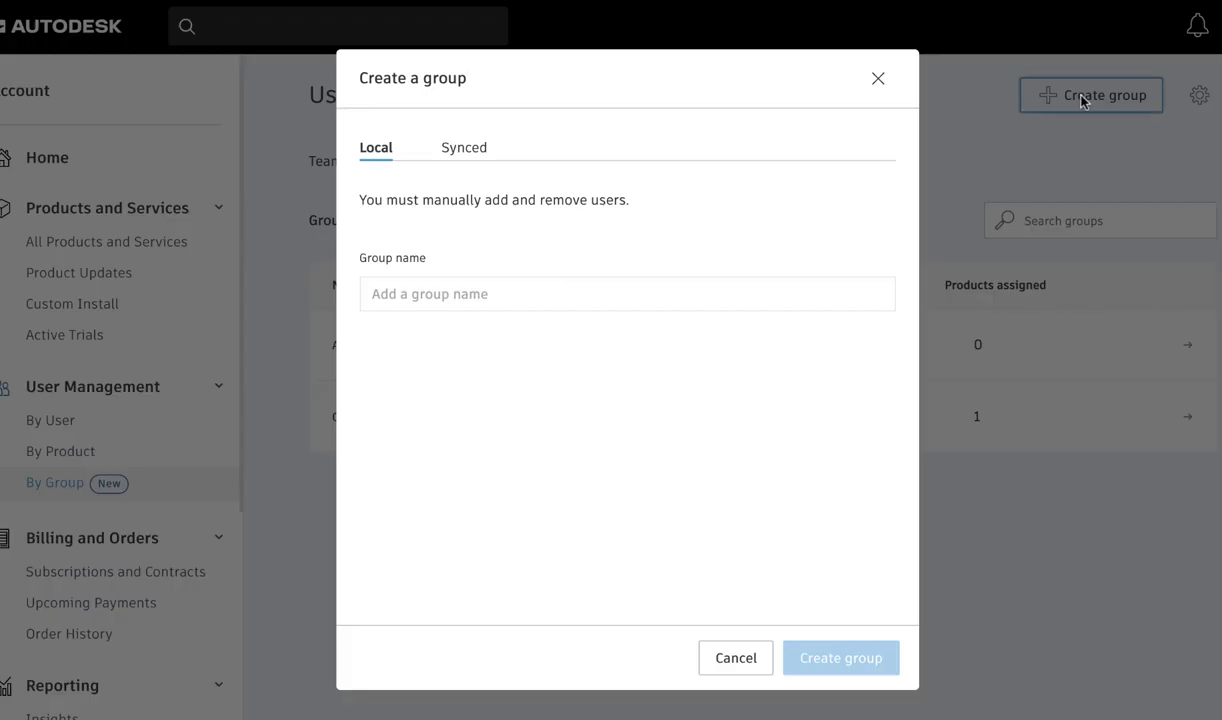
{"action": "left_click", "coordinate": [733, 310]}
{"action": "type", "text": "Designers"}
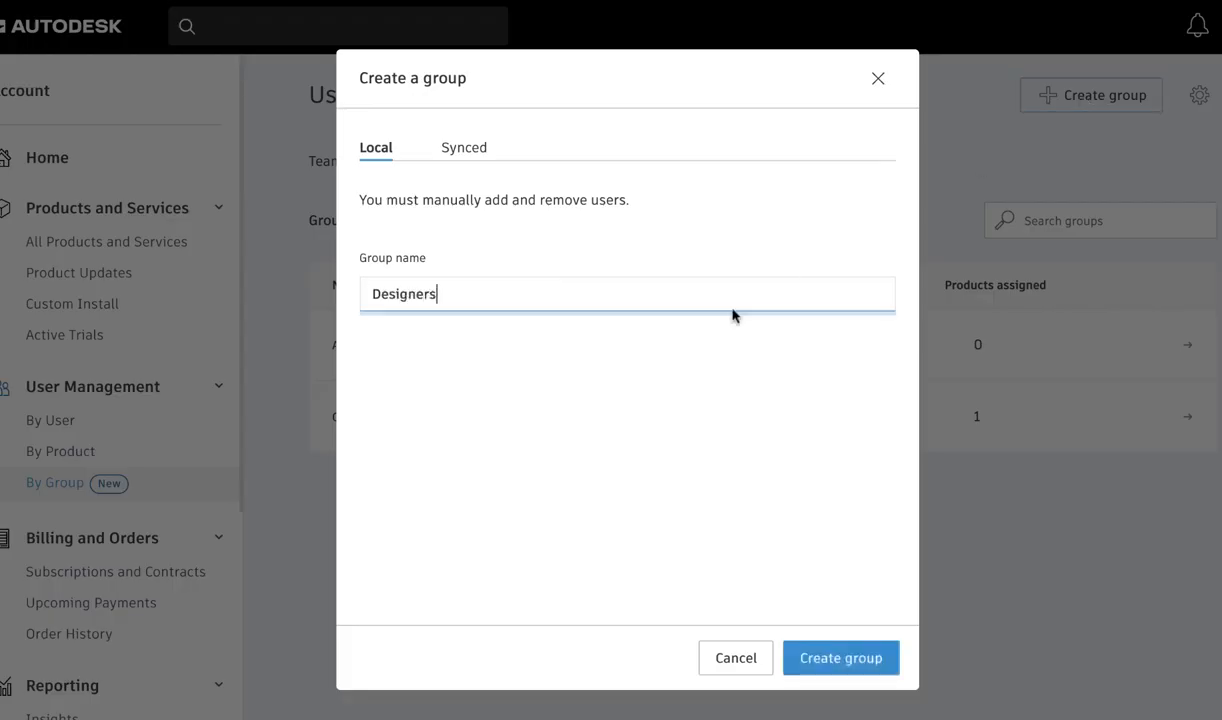
{"action": "left_click", "coordinate": [815, 655]}
Step: Add the first two listed users to the Designers group
{"action": "left_click", "coordinate": [370, 280]}
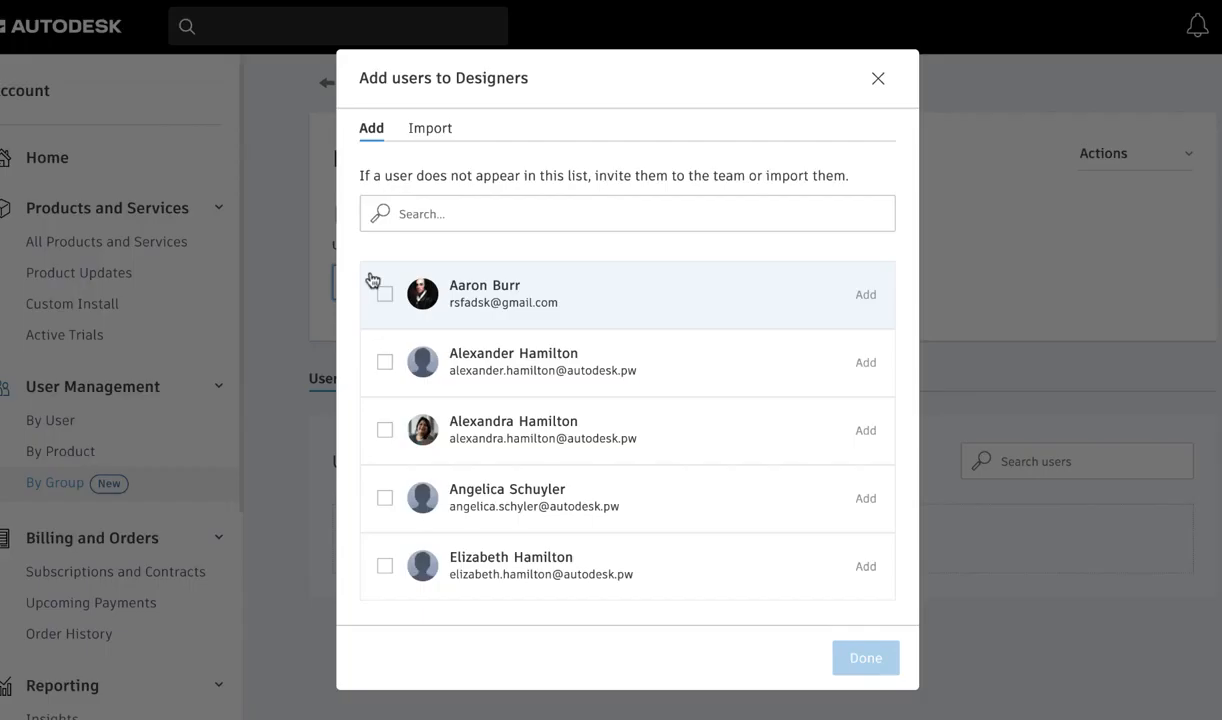
{"action": "left_click", "coordinate": [374, 282]}
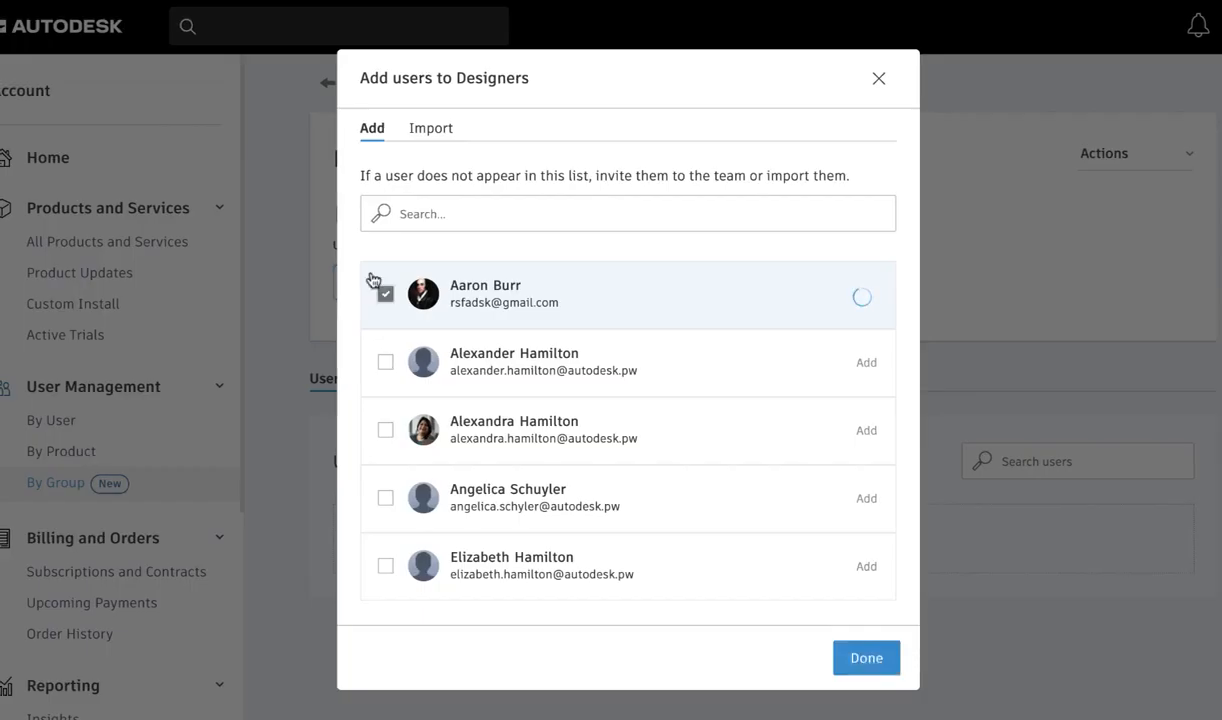
{"action": "left_click", "coordinate": [383, 362]}
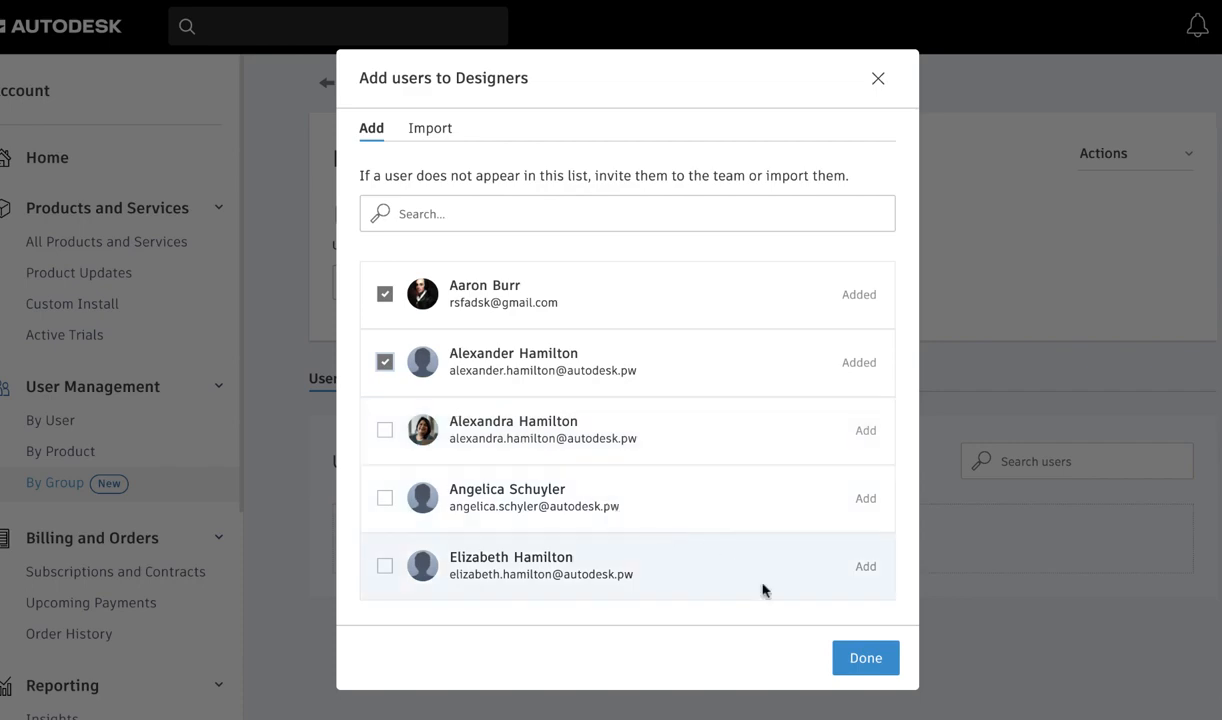
{"action": "left_click", "coordinate": [856, 656]}
Step: View the Designers group's product assignments and look through the team's settings page
{"action": "left_click", "coordinate": [608, 285]}
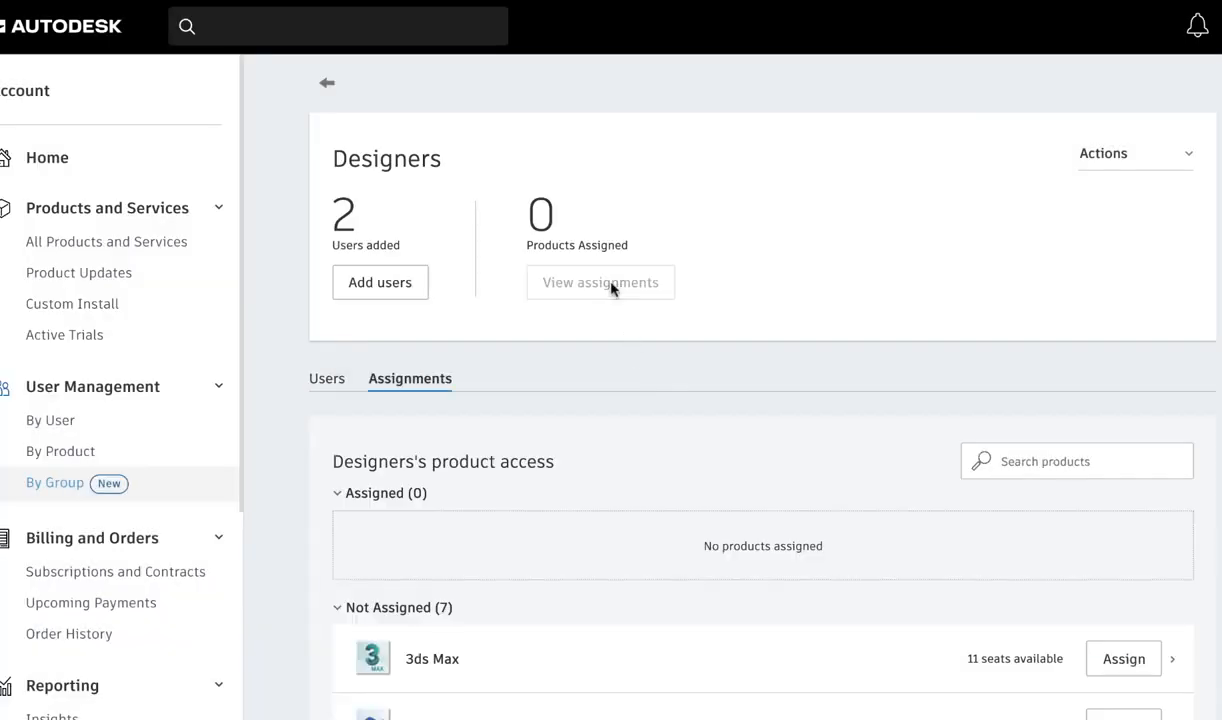
{"action": "scroll", "coordinate": [612, 288], "scroll_direction": "down", "scroll_amount": 4}
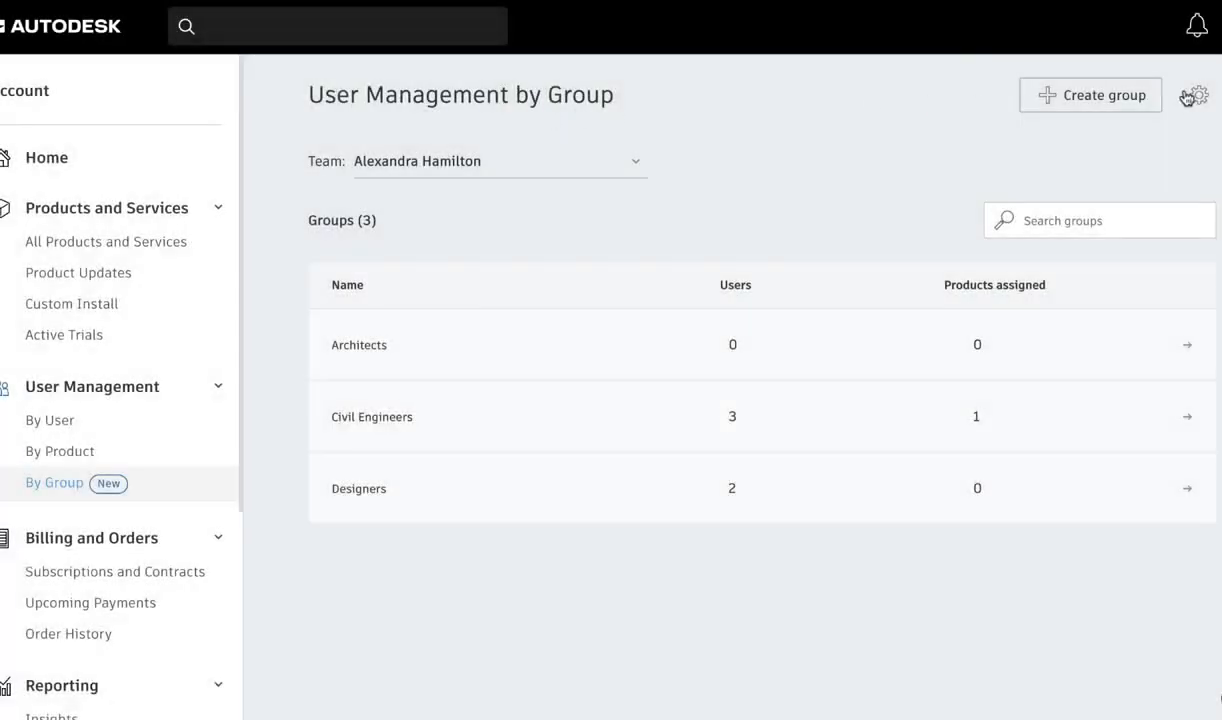
{"action": "left_click", "coordinate": [1198, 96]}
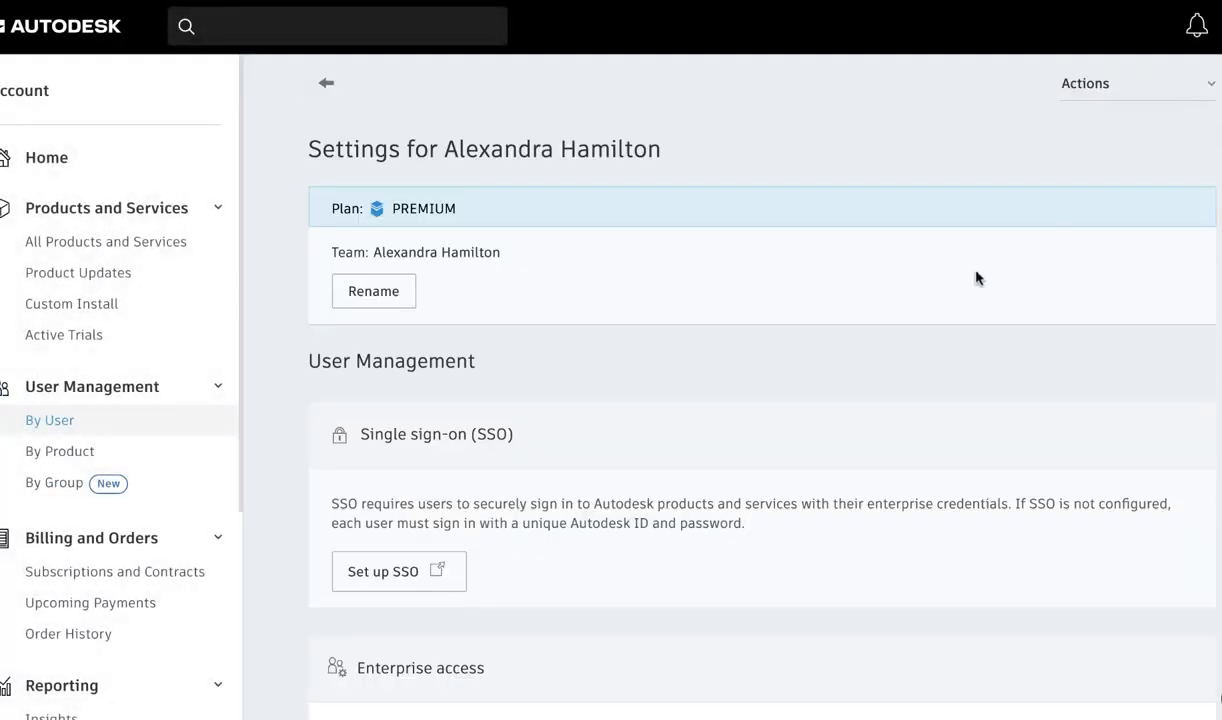
{"action": "scroll", "coordinate": [928, 317], "scroll_direction": "down", "scroll_amount": 2}
{"action": "scroll", "coordinate": [928, 317], "scroll_direction": "down", "scroll_amount": 1}
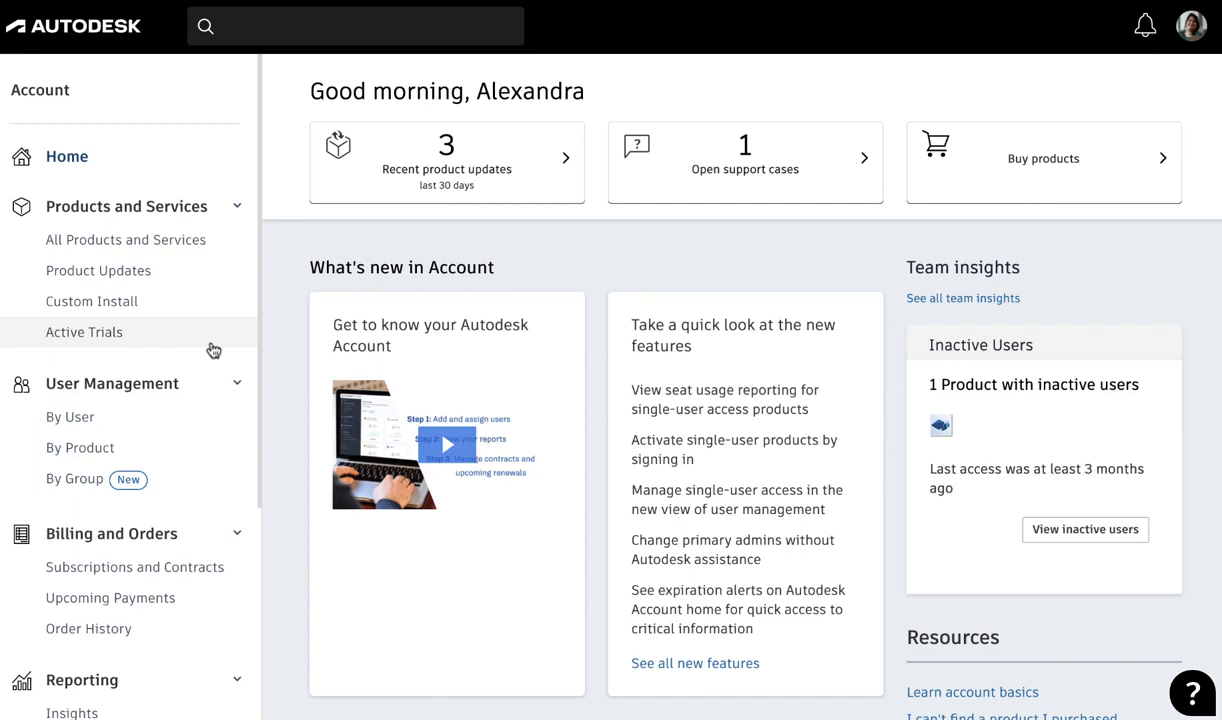
Step: Assign 3ds Max to the first user listed in the user-based management view
{"action": "left_click", "coordinate": [136, 425]}
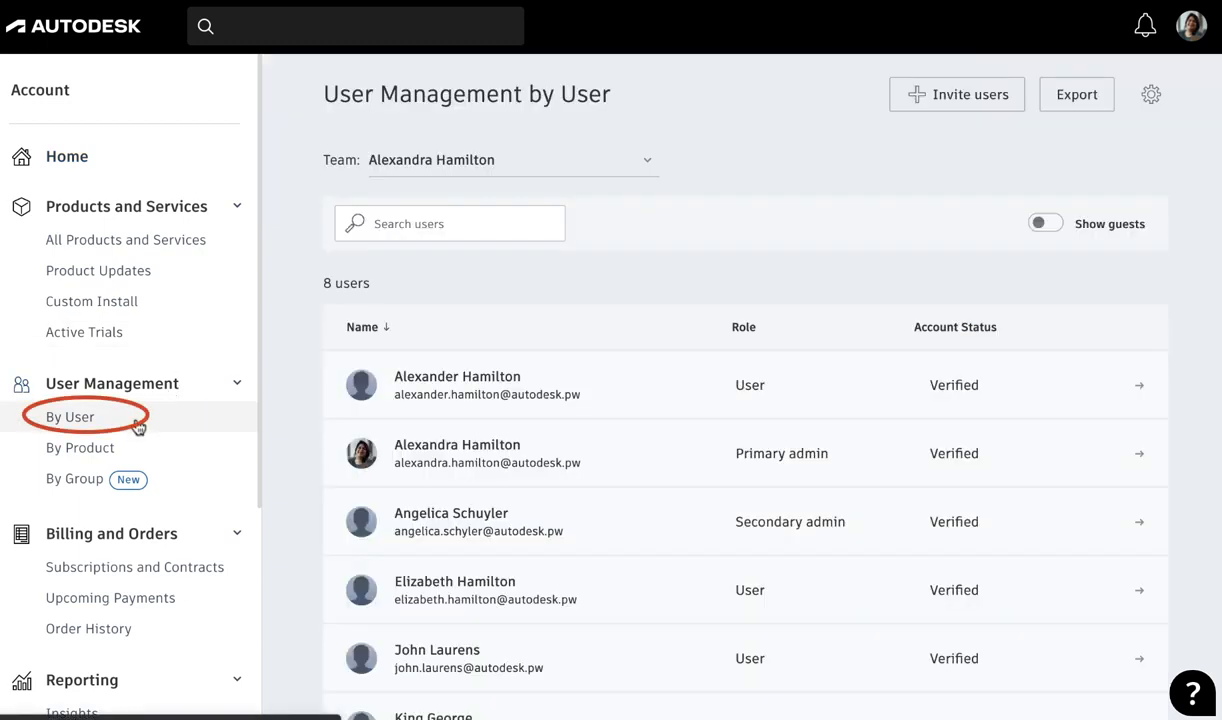
{"action": "left_click", "coordinate": [1075, 385]}
{"action": "scroll", "coordinate": [1074, 390], "scroll_direction": "down", "scroll_amount": 2}
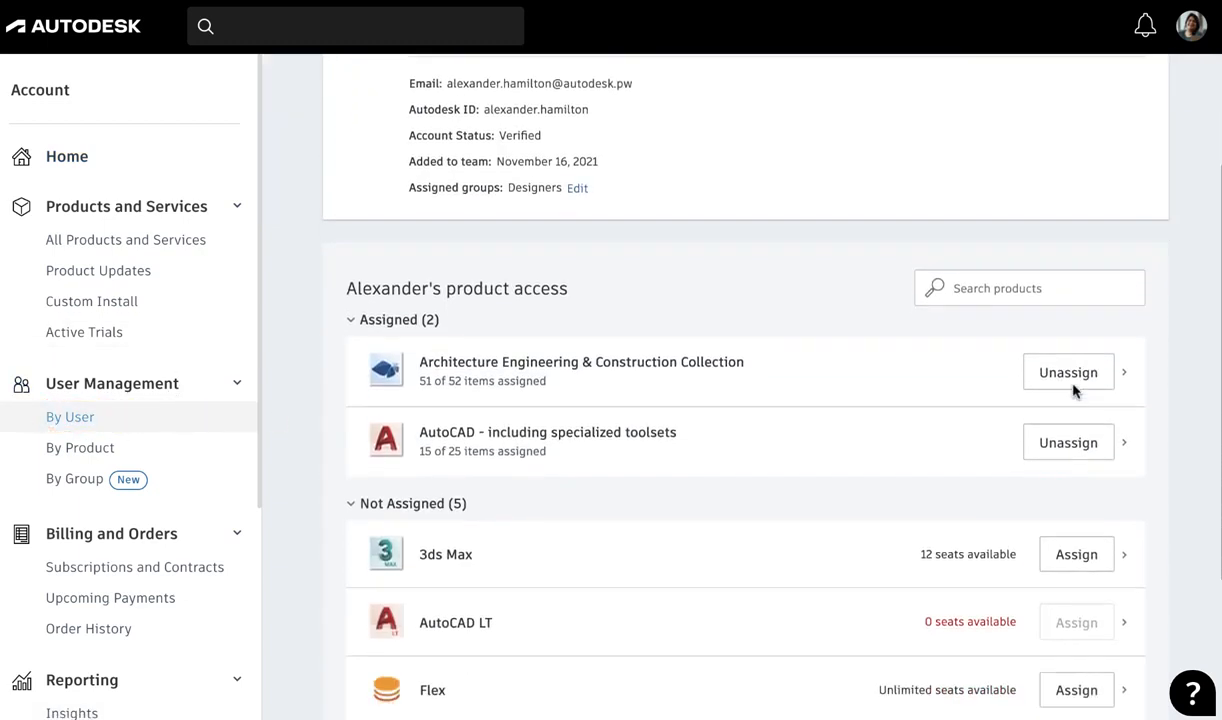
{"action": "left_click", "coordinate": [1076, 514]}
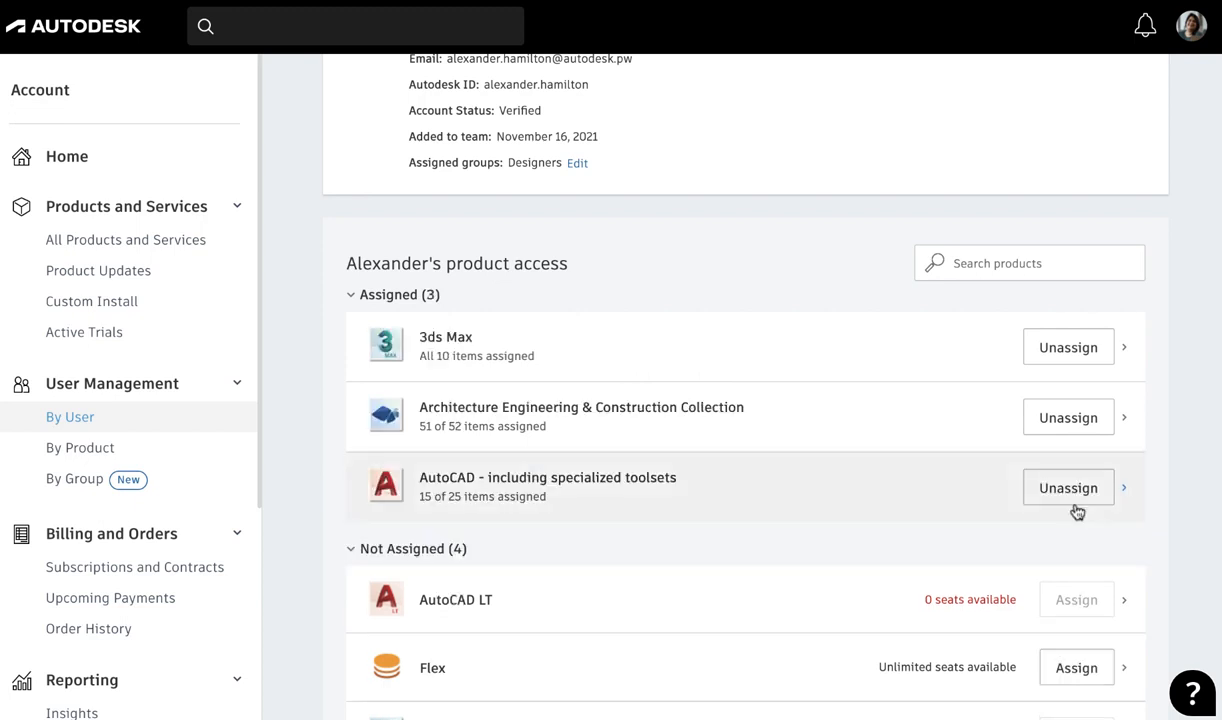
Step: Show the import option for assigning users to the Architecture Engineering & Construction Collection
{"action": "left_click", "coordinate": [174, 444]}
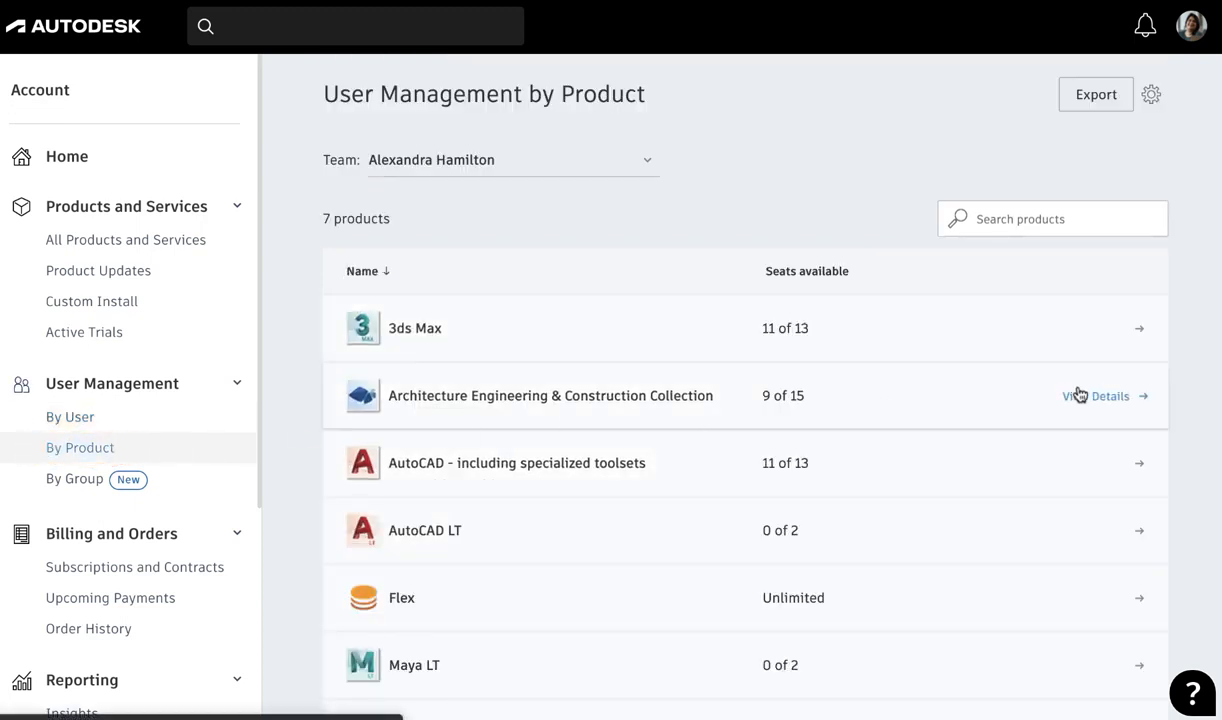
{"action": "left_click", "coordinate": [1078, 394]}
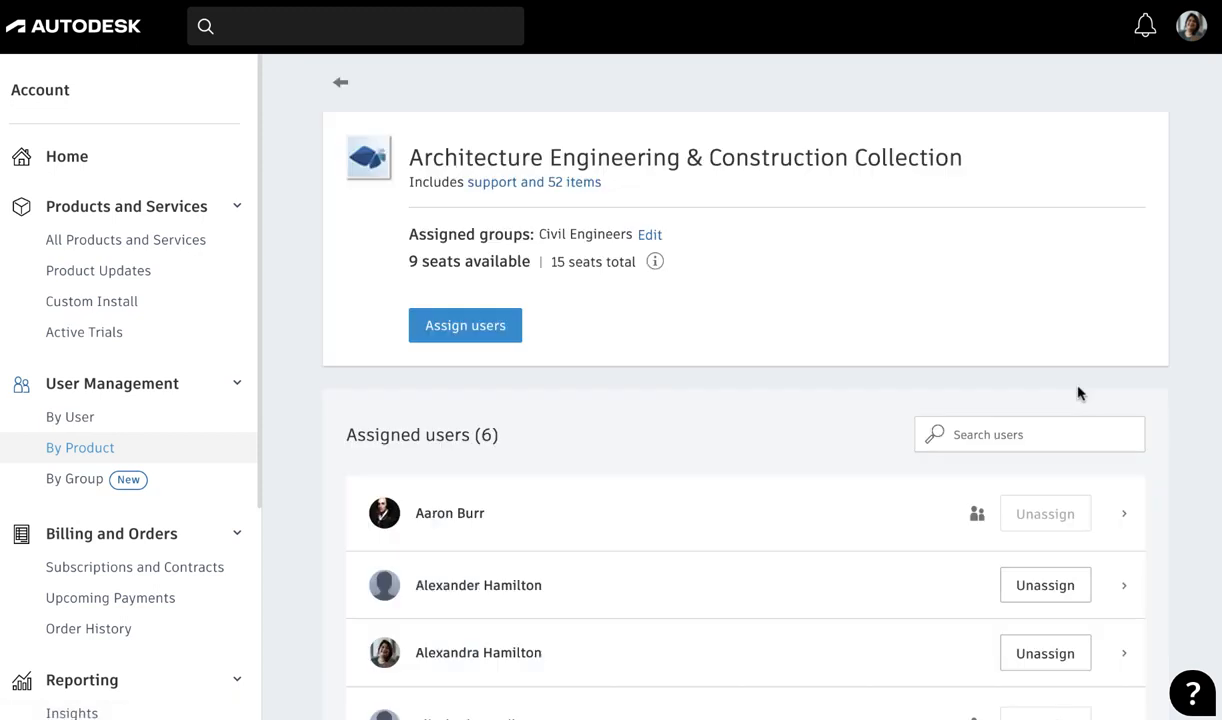
{"action": "left_click", "coordinate": [465, 325]}
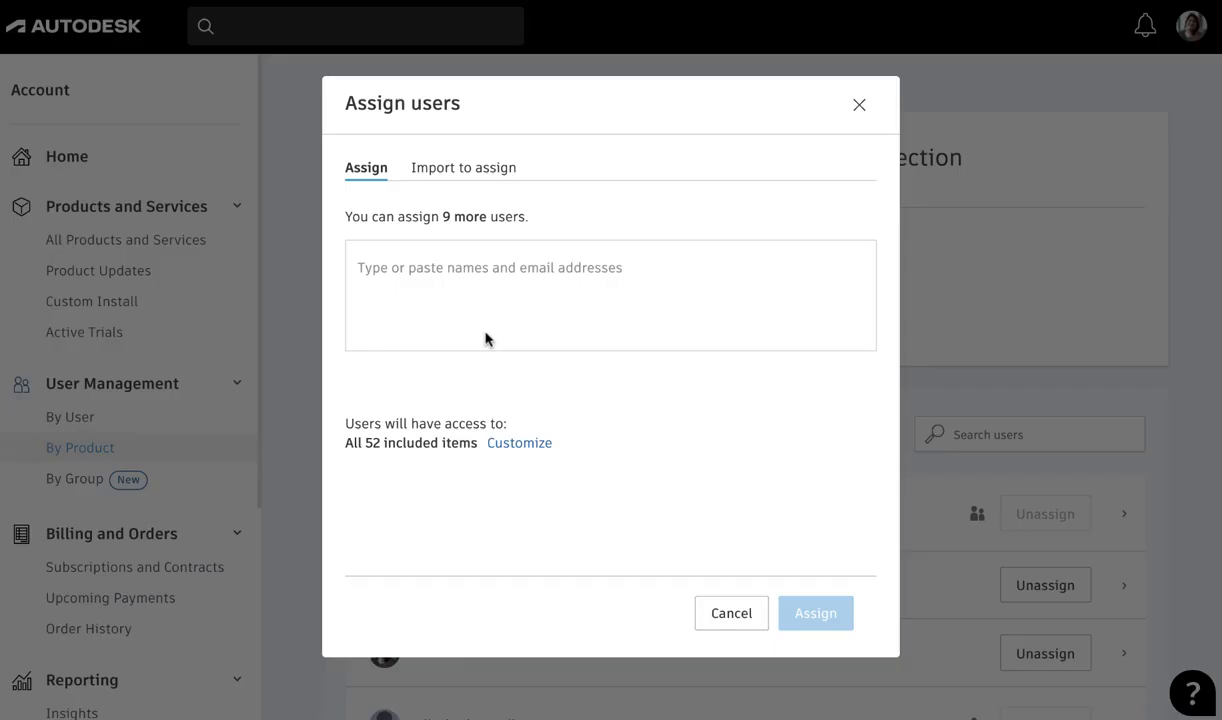
{"action": "left_click", "coordinate": [484, 170]}
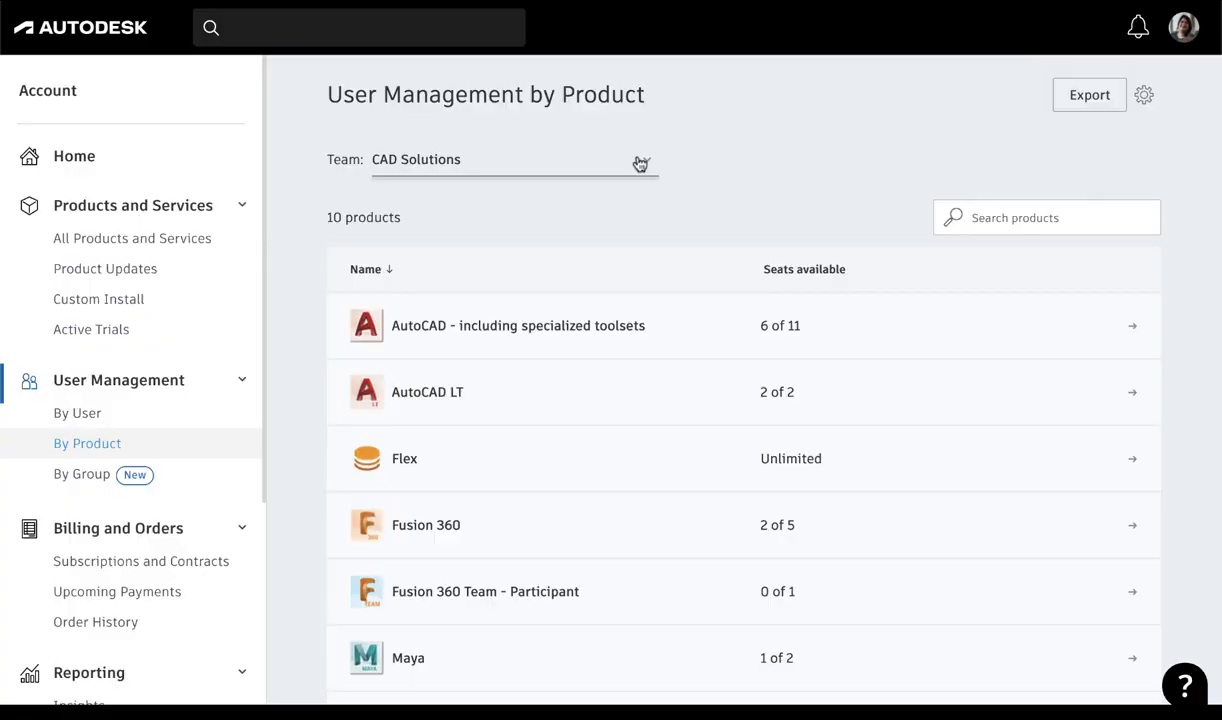
Step: Customize the items for a new Maya user assignment, excluding Arnold Plug-ins & Additional Software and Bifrost Extension for Maya
{"action": "scroll", "coordinate": [636, 164], "scroll_direction": "down", "scroll_amount": 4}
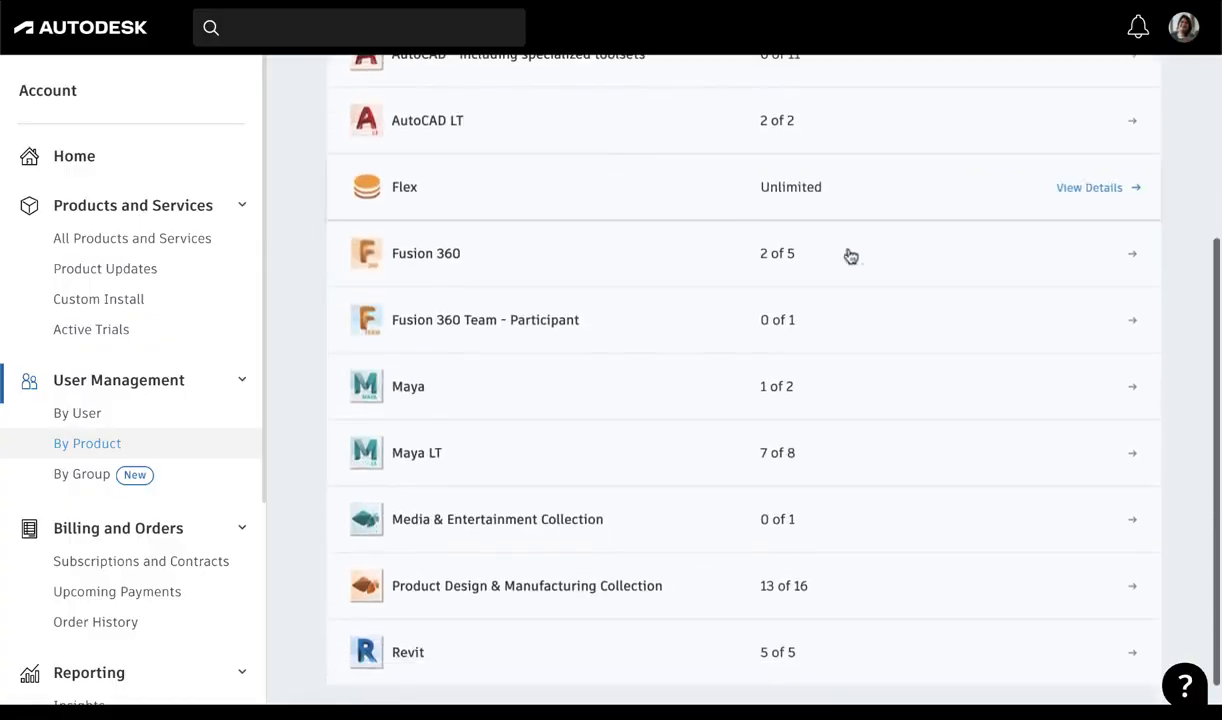
{"action": "left_click", "coordinate": [1097, 389]}
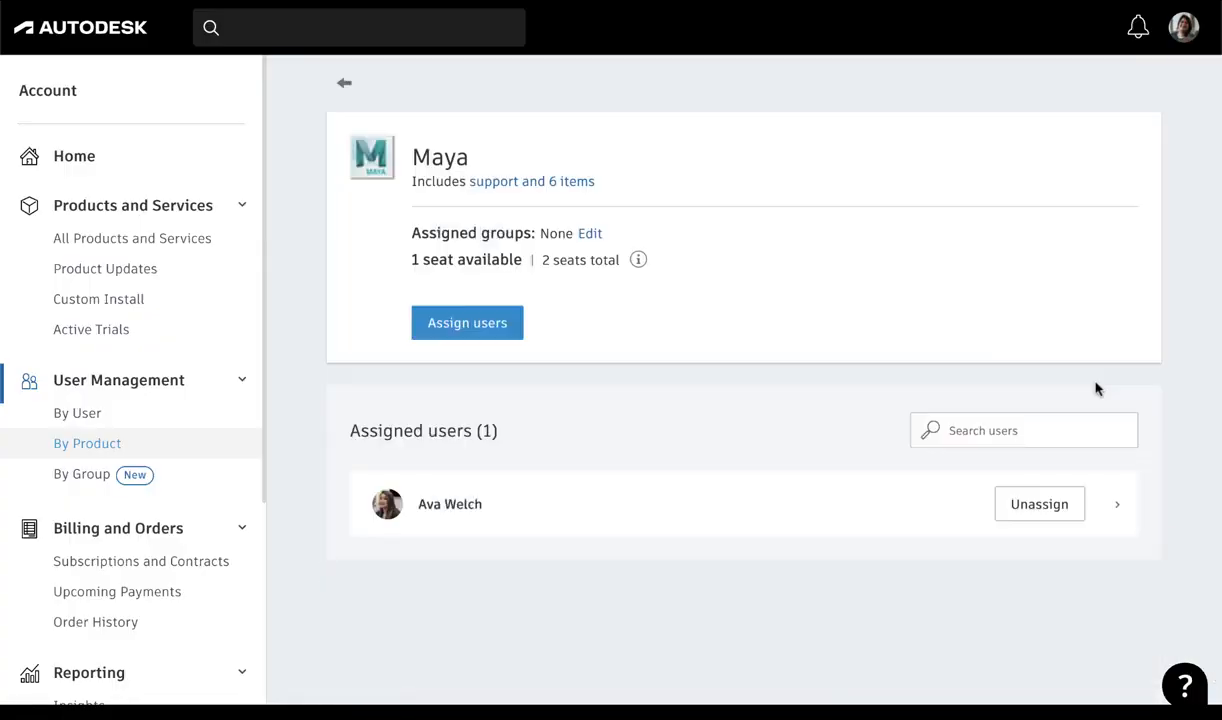
{"action": "left_click", "coordinate": [483, 327]}
{"action": "left_click", "coordinate": [514, 438]}
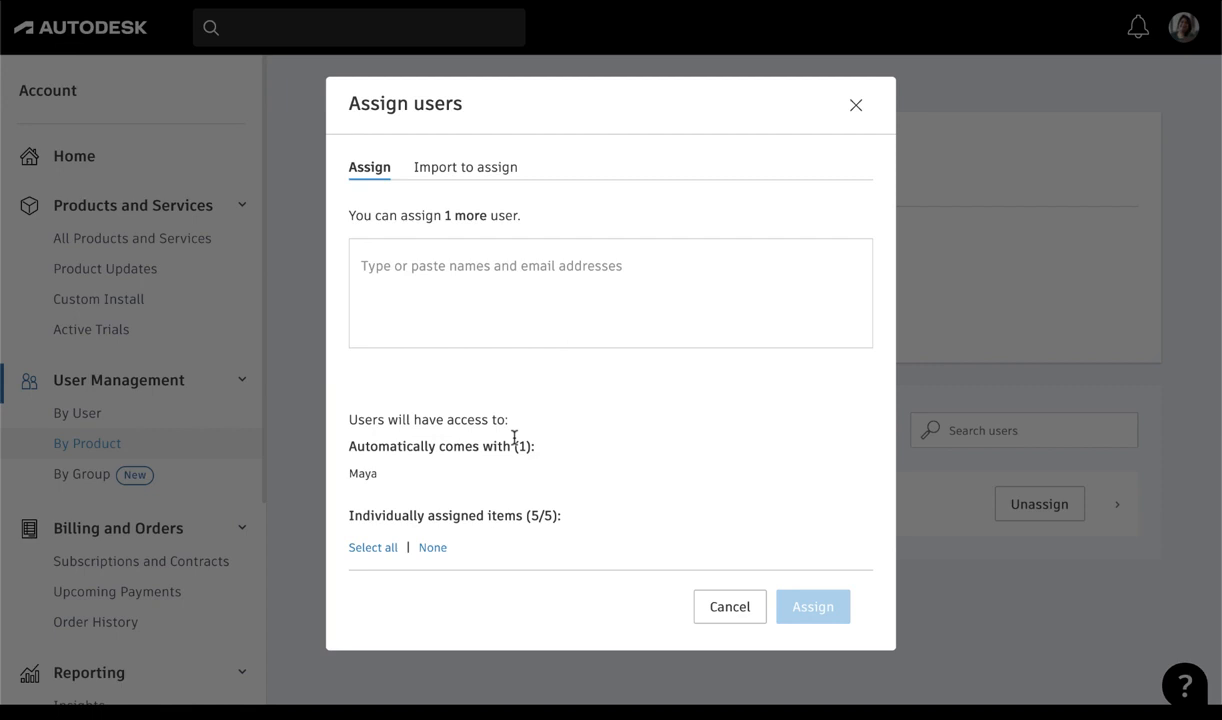
{"action": "scroll", "coordinate": [514, 438], "scroll_direction": "down", "scroll_amount": 2}
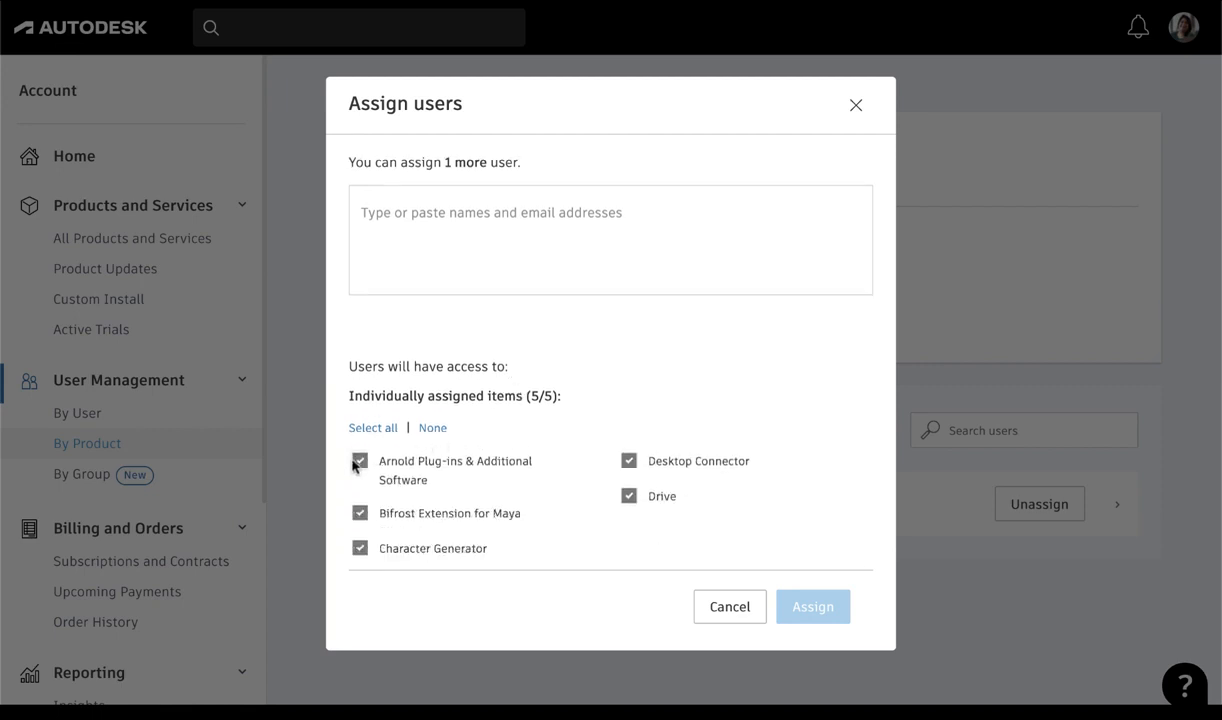
{"action": "left_click", "coordinate": [356, 462]}
{"action": "left_click", "coordinate": [360, 515]}
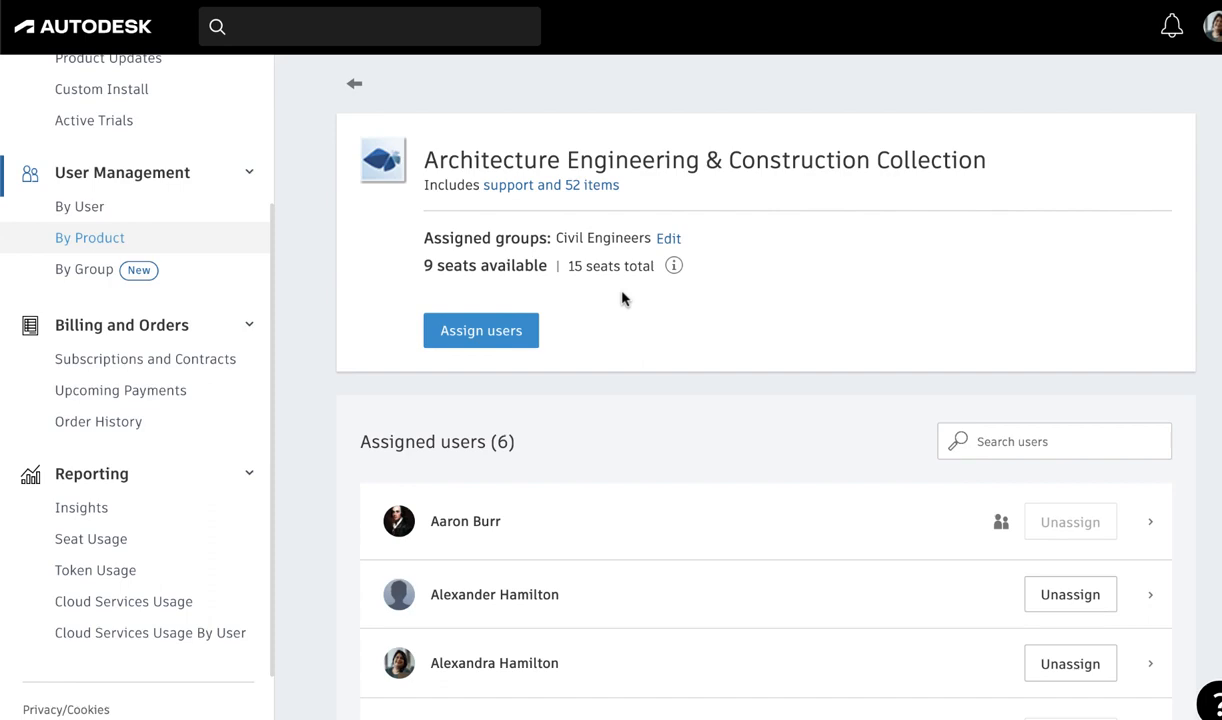
Step: Examine the Flex item assignments in the first listed user's product access, then close the details
{"action": "left_click", "coordinate": [355, 84]}
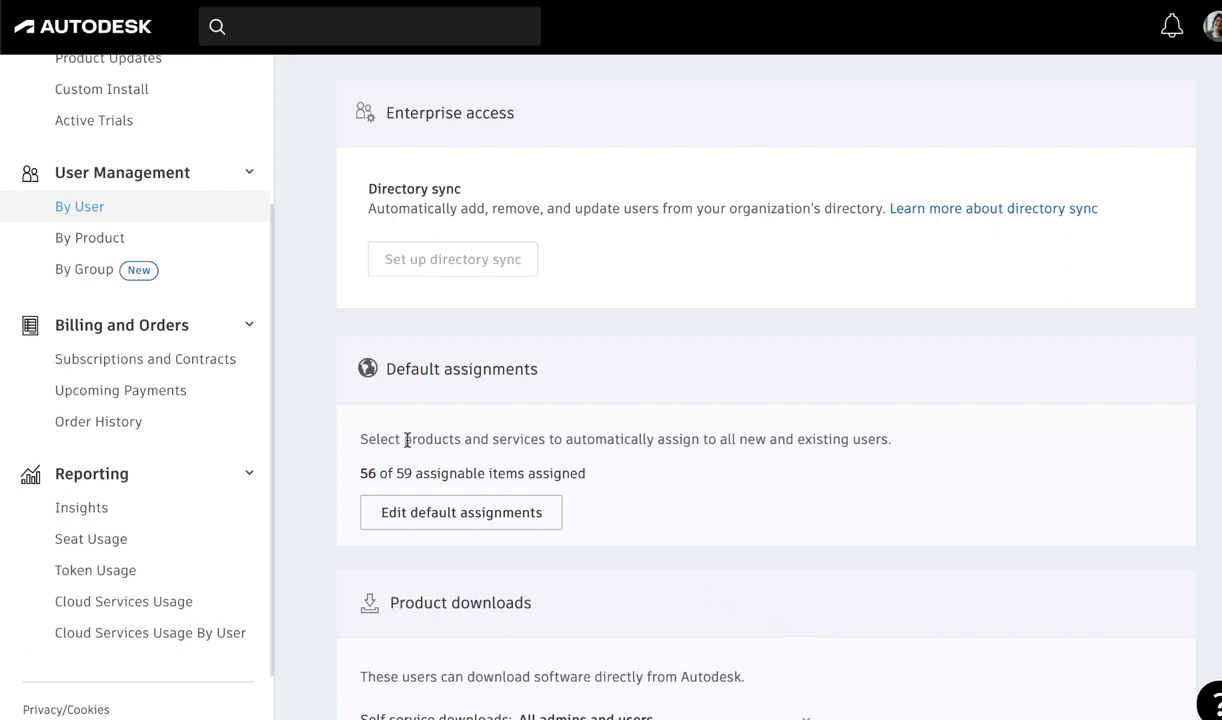
{"action": "left_click", "coordinate": [176, 216]}
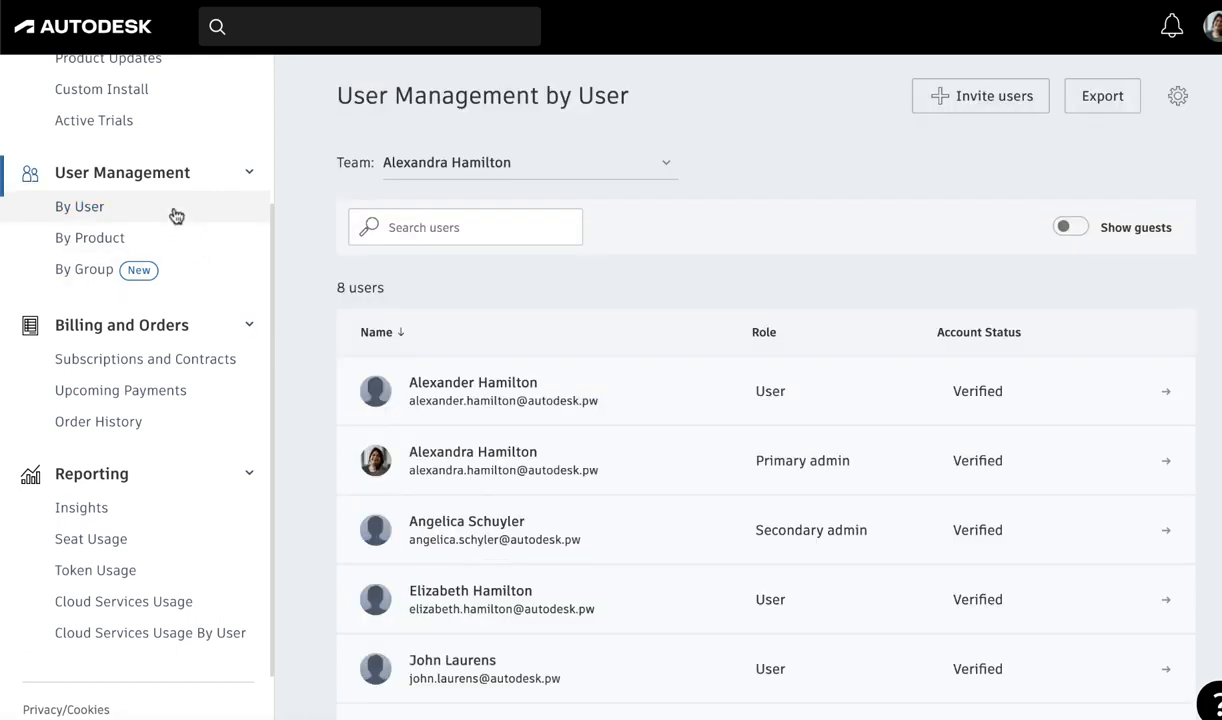
{"action": "left_click", "coordinate": [1121, 404]}
{"action": "scroll", "coordinate": [1122, 404], "scroll_direction": "down", "scroll_amount": 4}
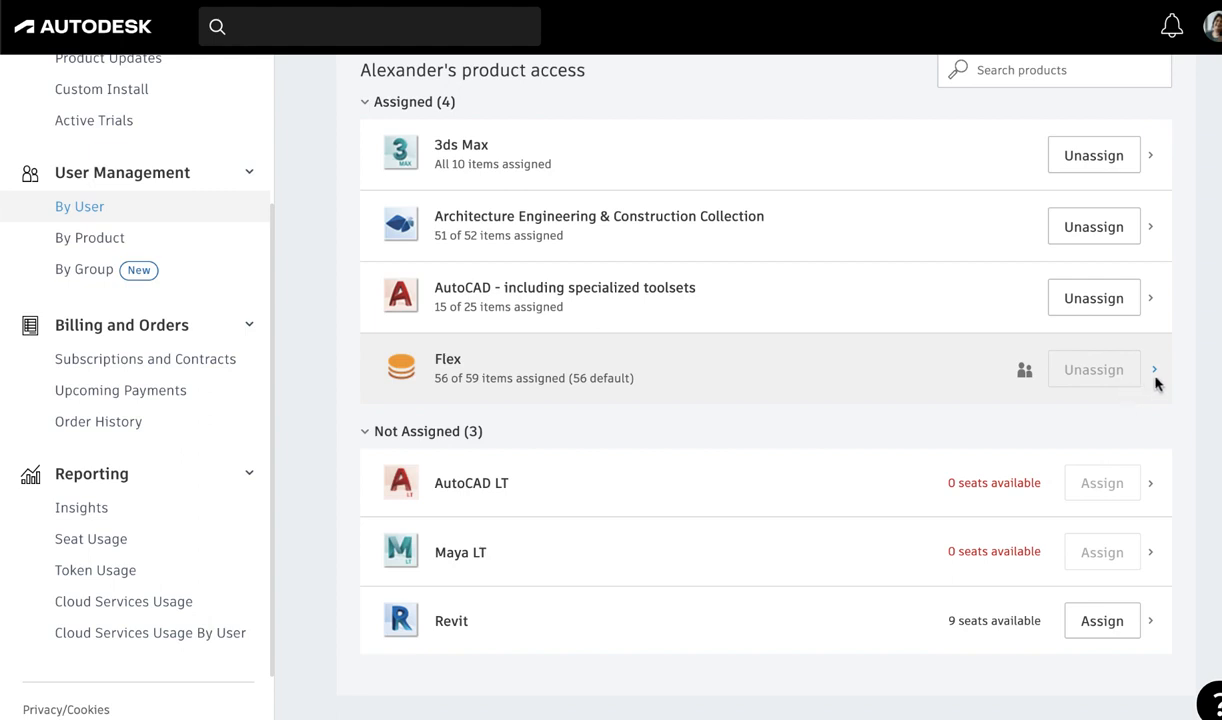
{"action": "left_click", "coordinate": [1156, 377]}
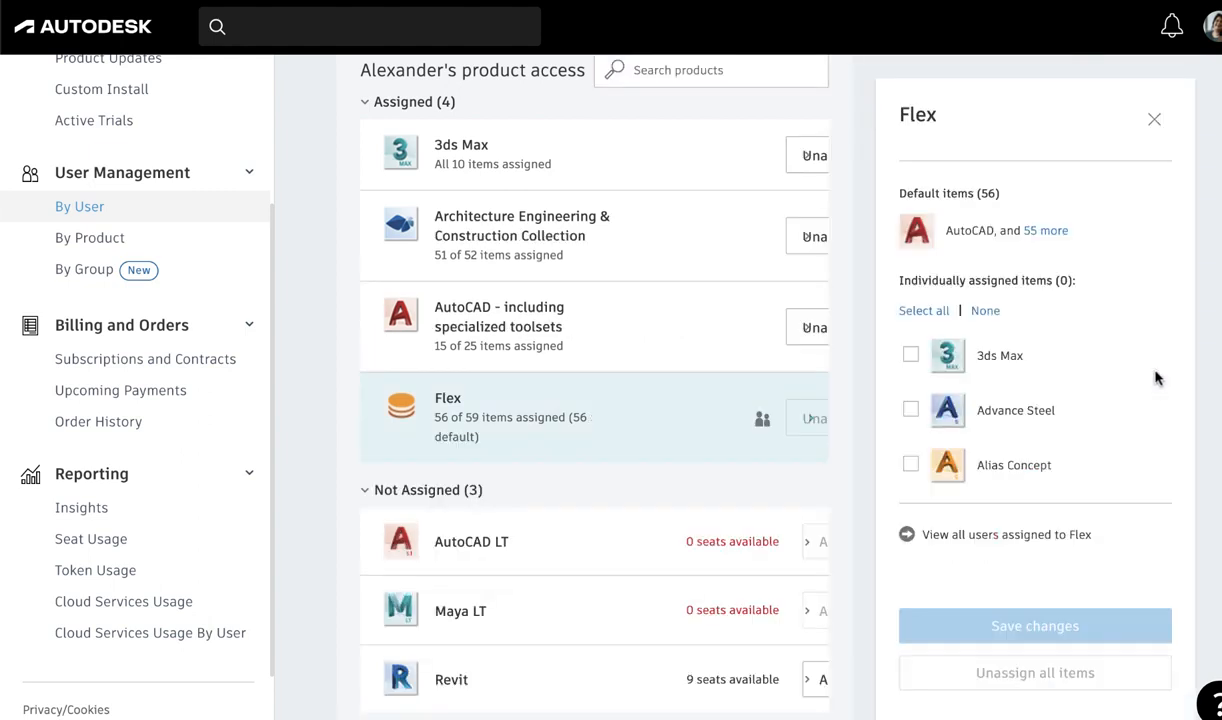
{"action": "left_click", "coordinate": [1154, 119]}
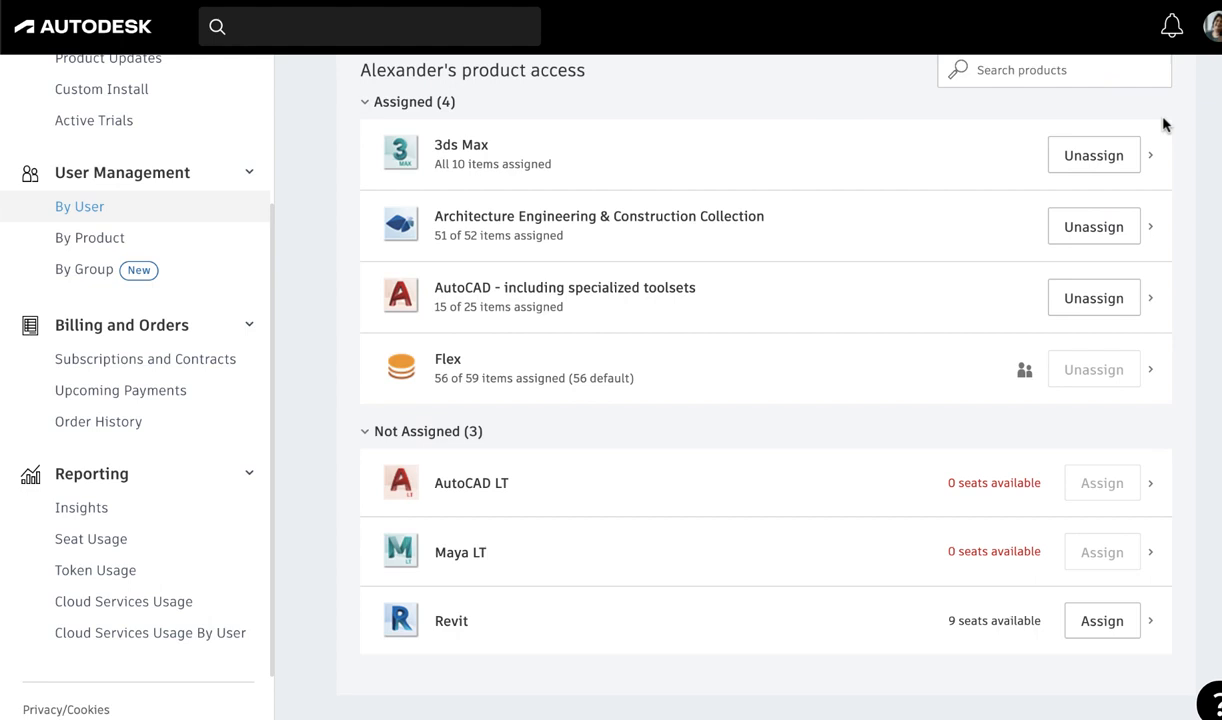
Step: Open the default assignments setup in the User Management settings
{"action": "scroll", "coordinate": [1163, 124], "scroll_direction": "up", "scroll_amount": 4}
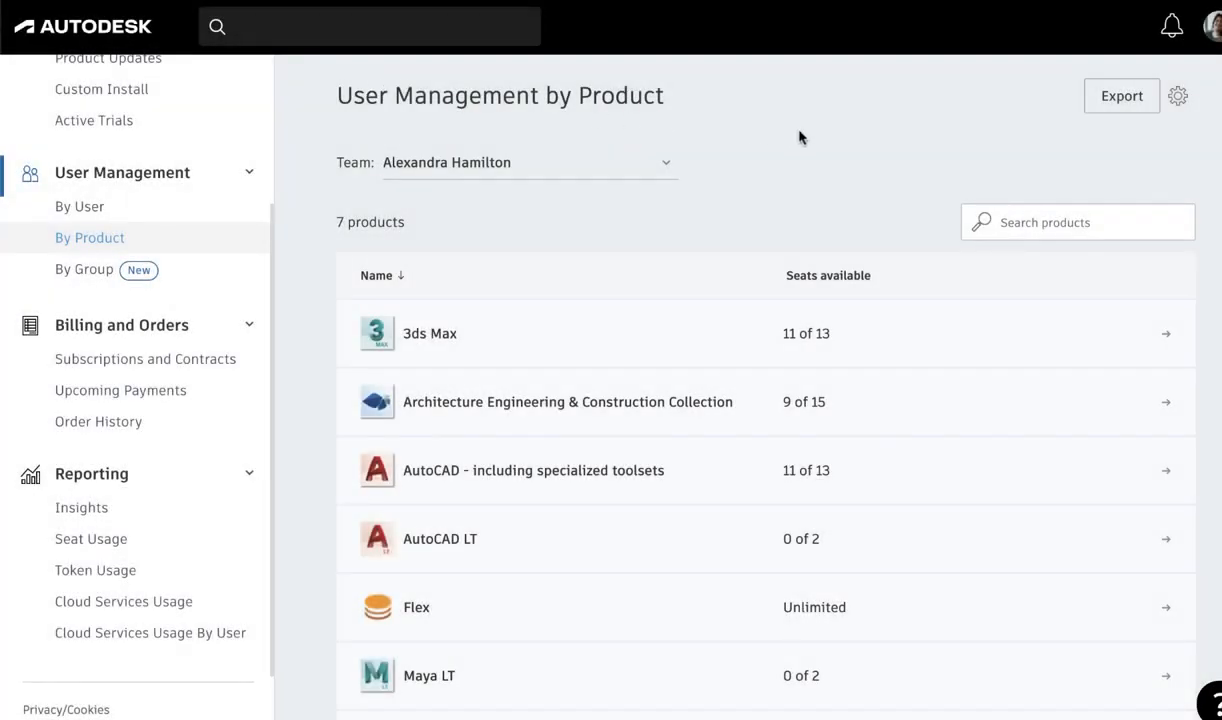
{"action": "left_click", "coordinate": [1179, 97]}
{"action": "scroll", "coordinate": [1160, 117], "scroll_direction": "down", "scroll_amount": 4}
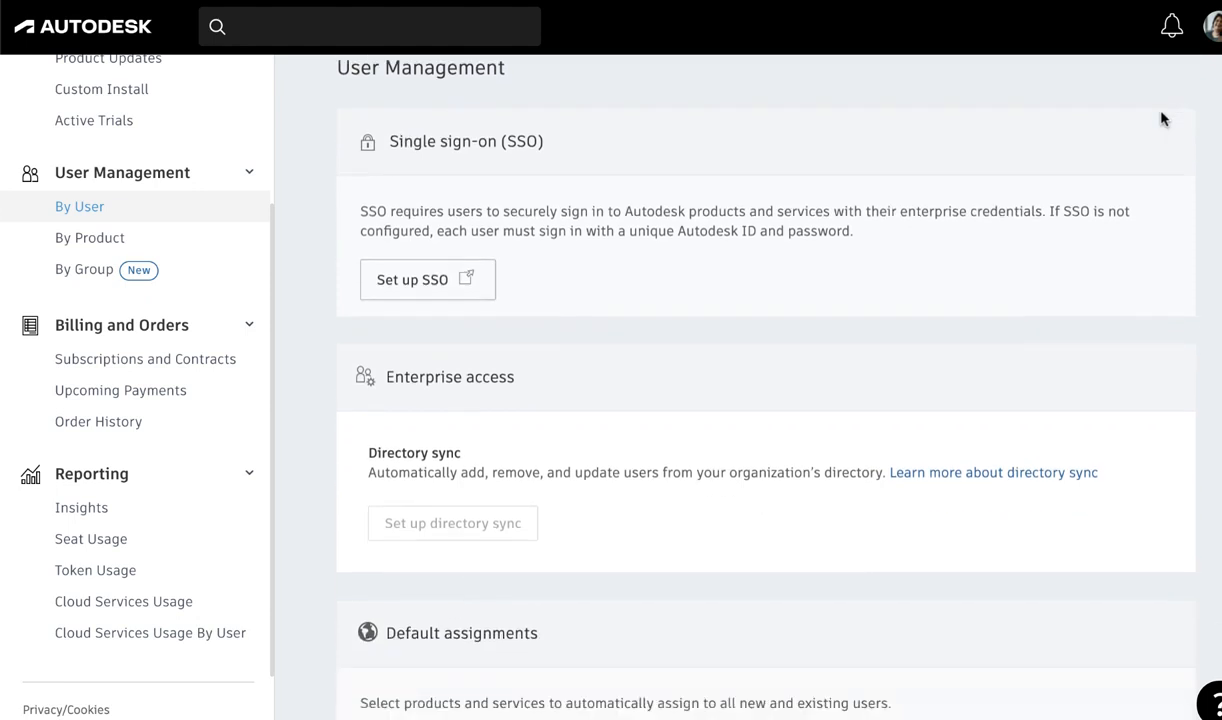
{"action": "scroll", "coordinate": [1162, 118], "scroll_direction": "down", "scroll_amount": 1}
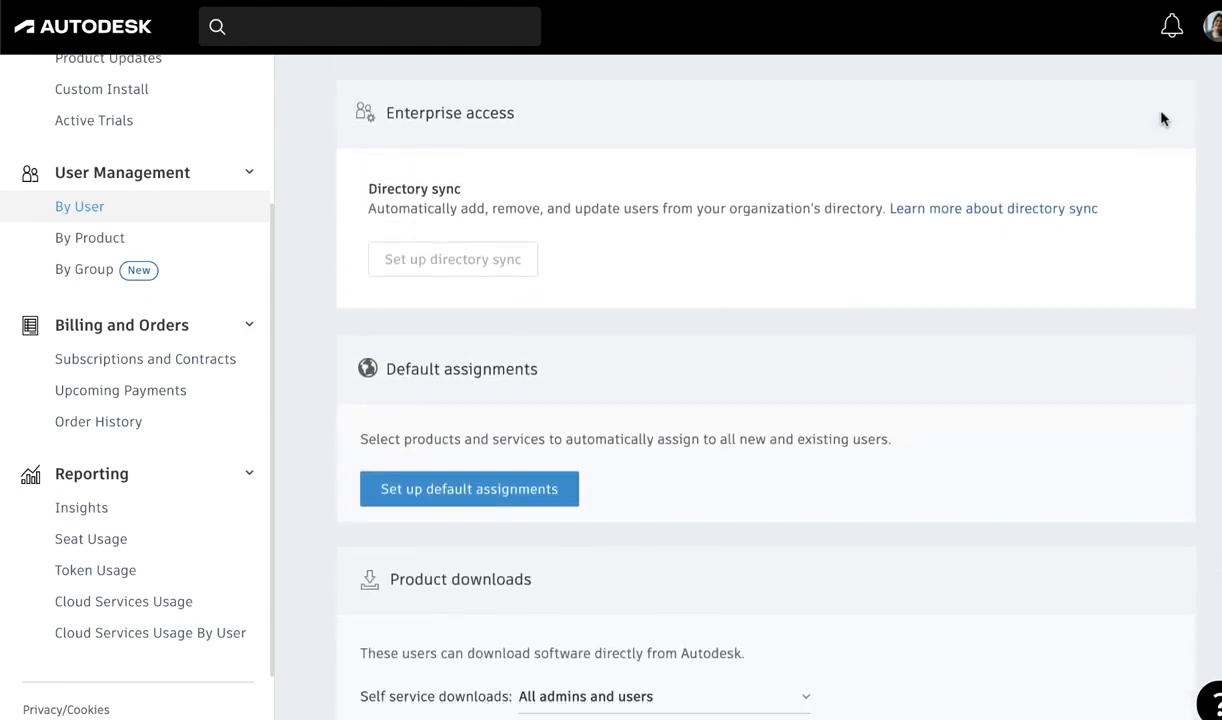
{"action": "left_click", "coordinate": [539, 488]}
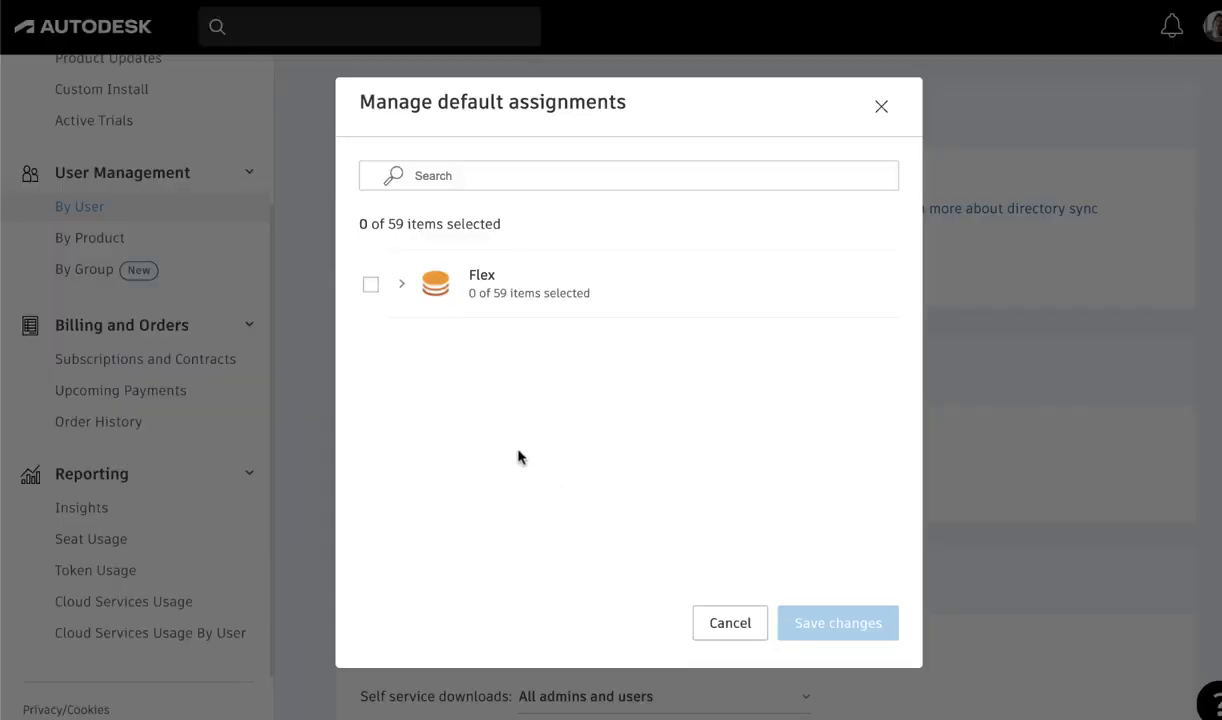
Step: Set all Flex items except 3ds Max, Advance Steel and Alias Concept as default assignments and save the changes
{"action": "left_click", "coordinate": [401, 286]}
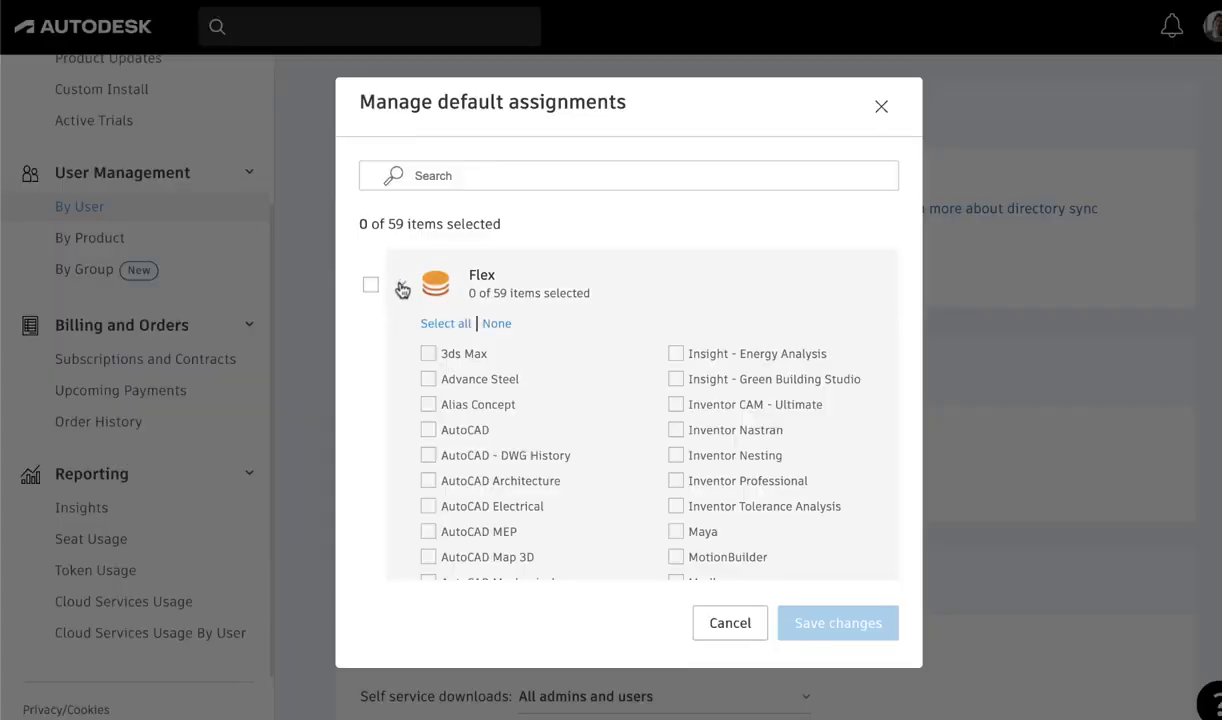
{"action": "left_click", "coordinate": [438, 326]}
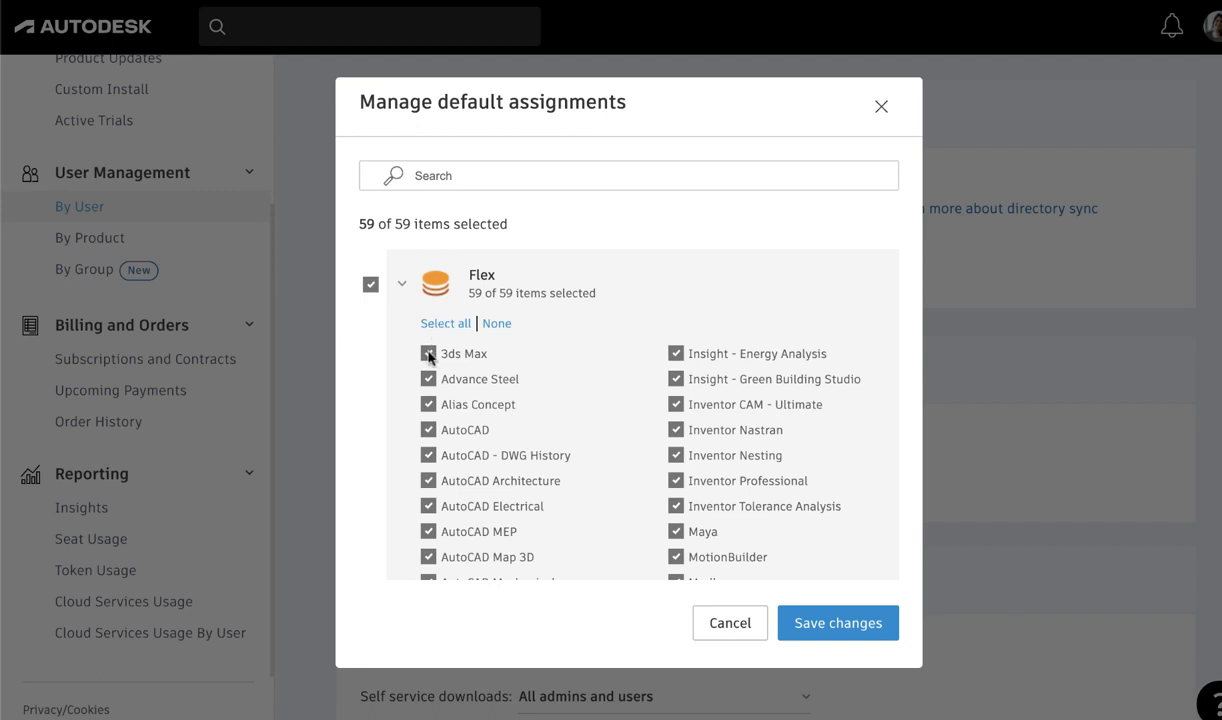
{"action": "left_click", "coordinate": [428, 353]}
{"action": "left_click", "coordinate": [428, 379]}
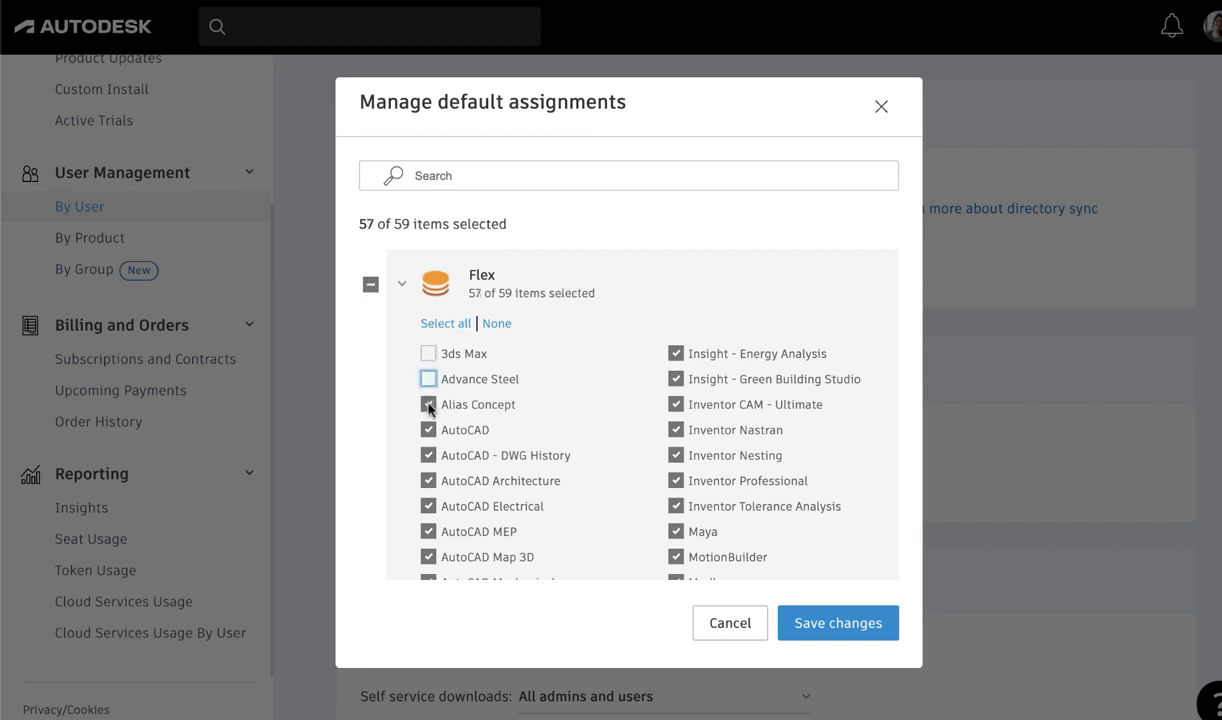
{"action": "left_click", "coordinate": [428, 405]}
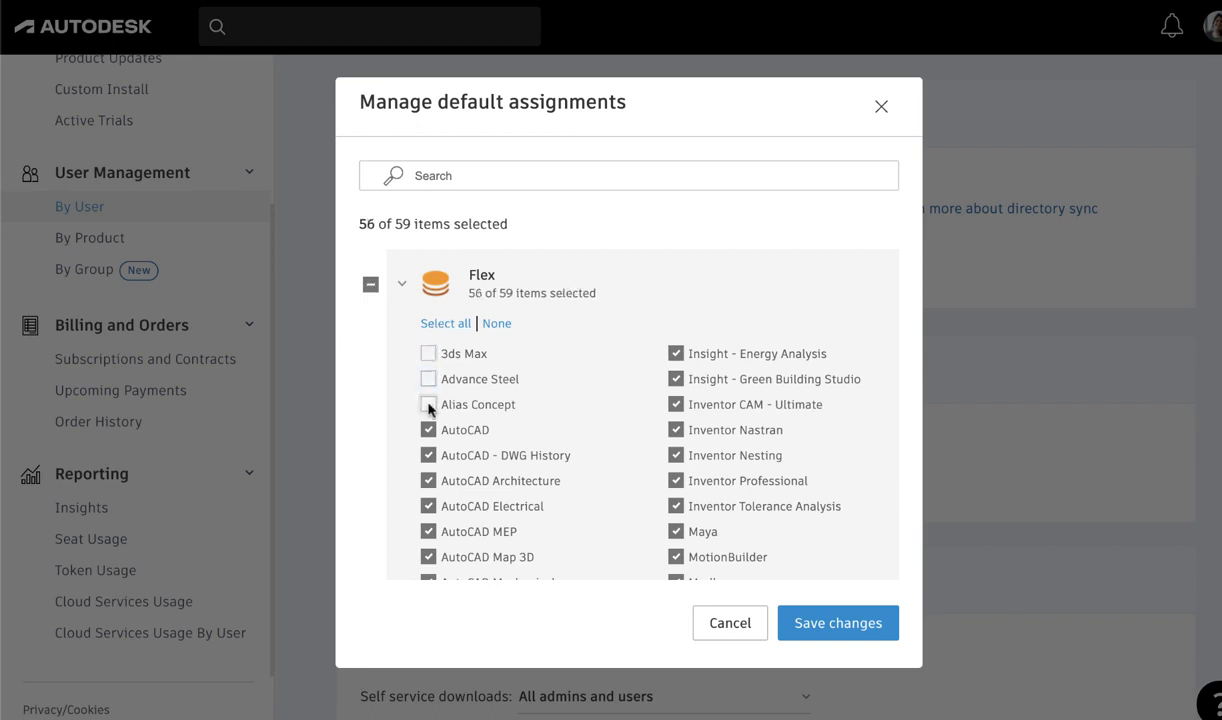
{"action": "left_click", "coordinate": [806, 623]}
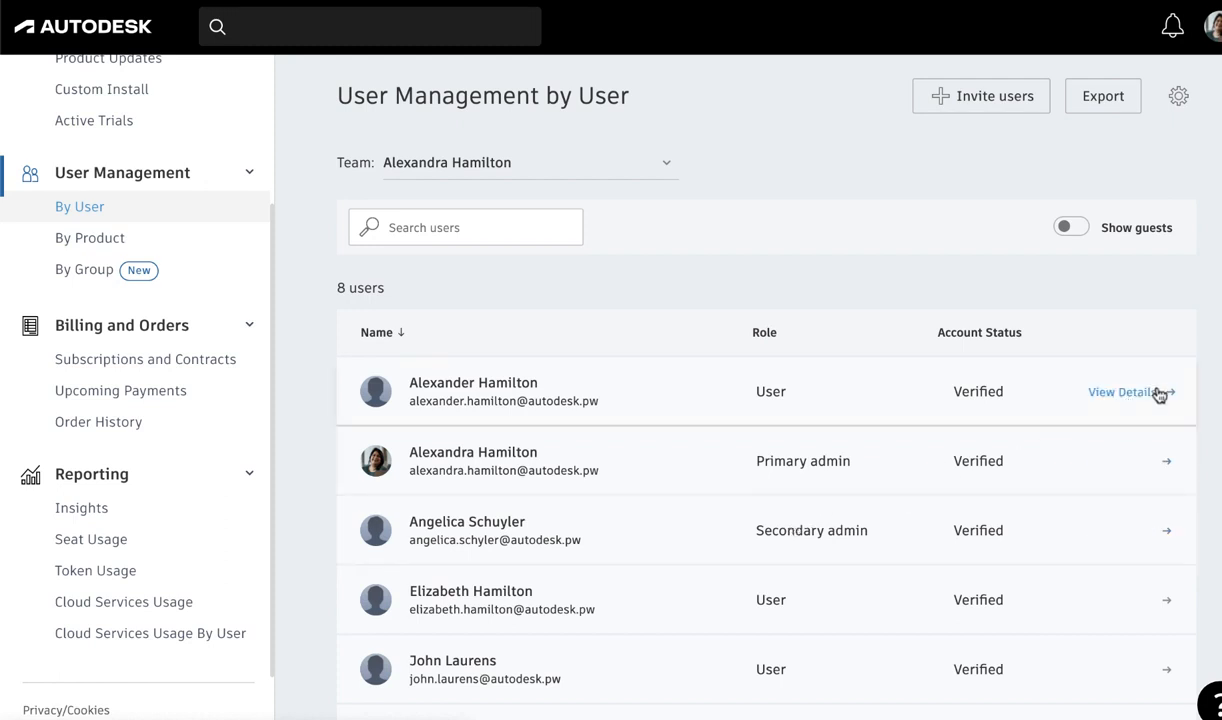
Step: Go through the Secondary admin, SSO admin and User role options for the first listed user, ending on User
{"action": "left_click", "coordinate": [1157, 392]}
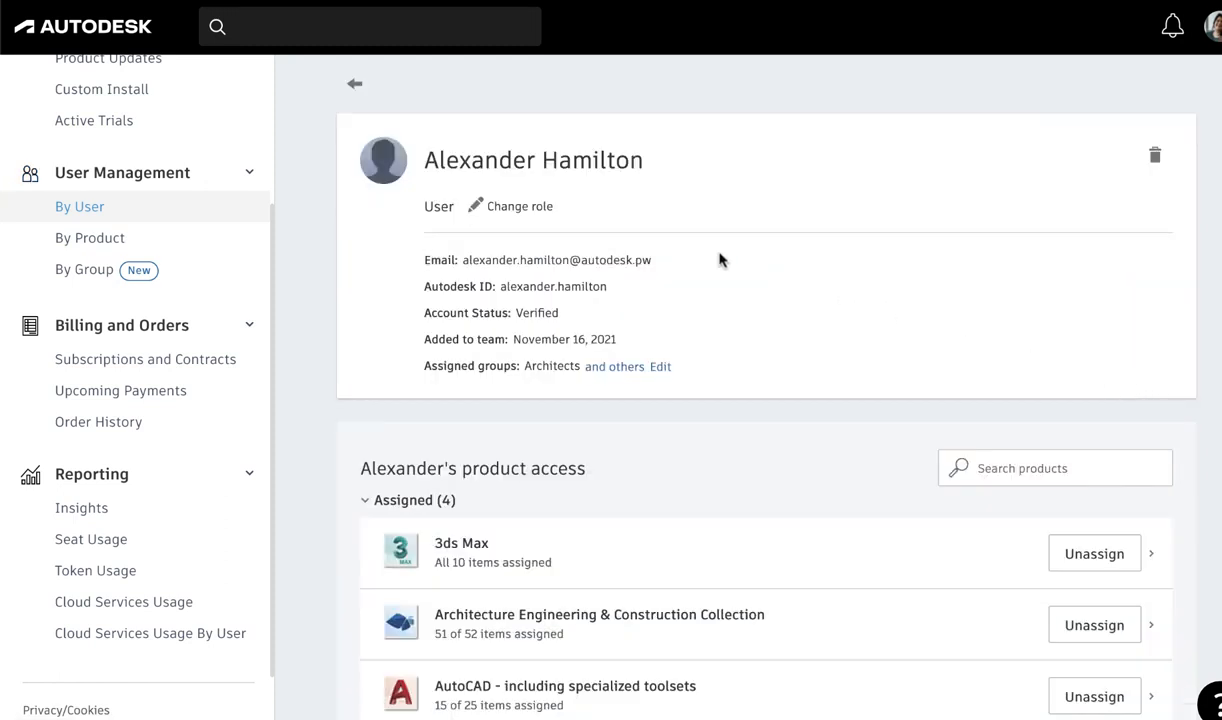
{"action": "left_click", "coordinate": [532, 207]}
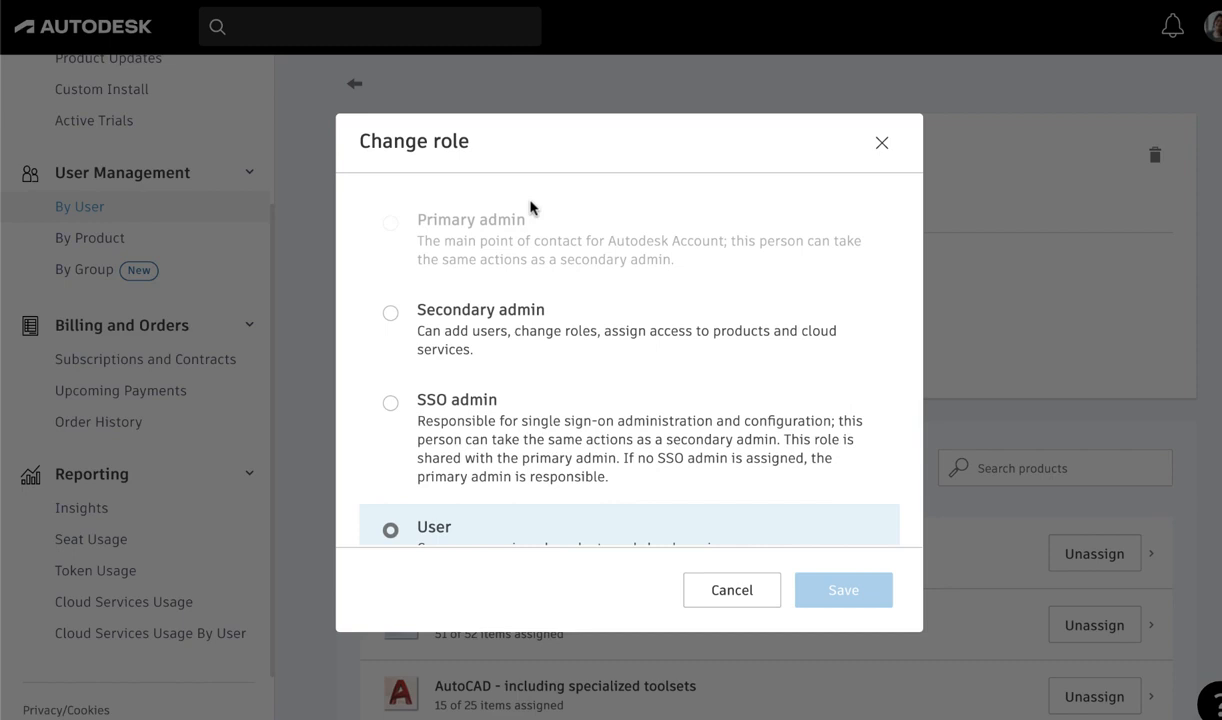
{"action": "left_click", "coordinate": [390, 313]}
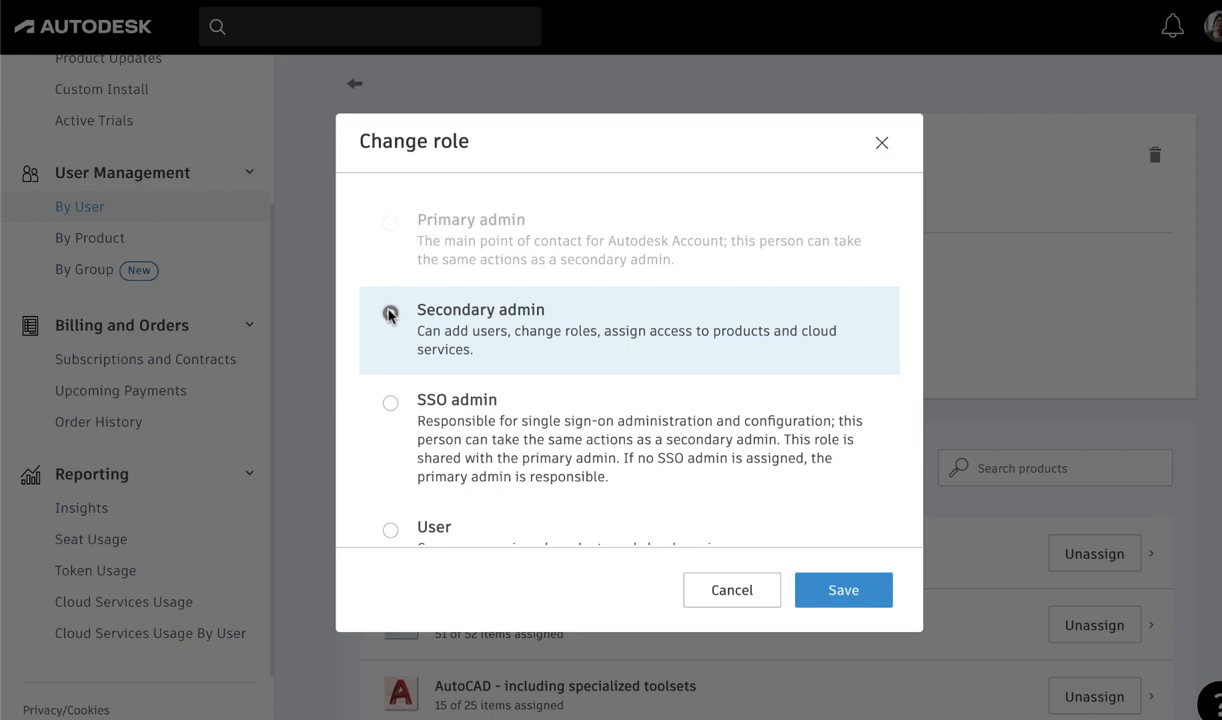
{"action": "left_click", "coordinate": [389, 404]}
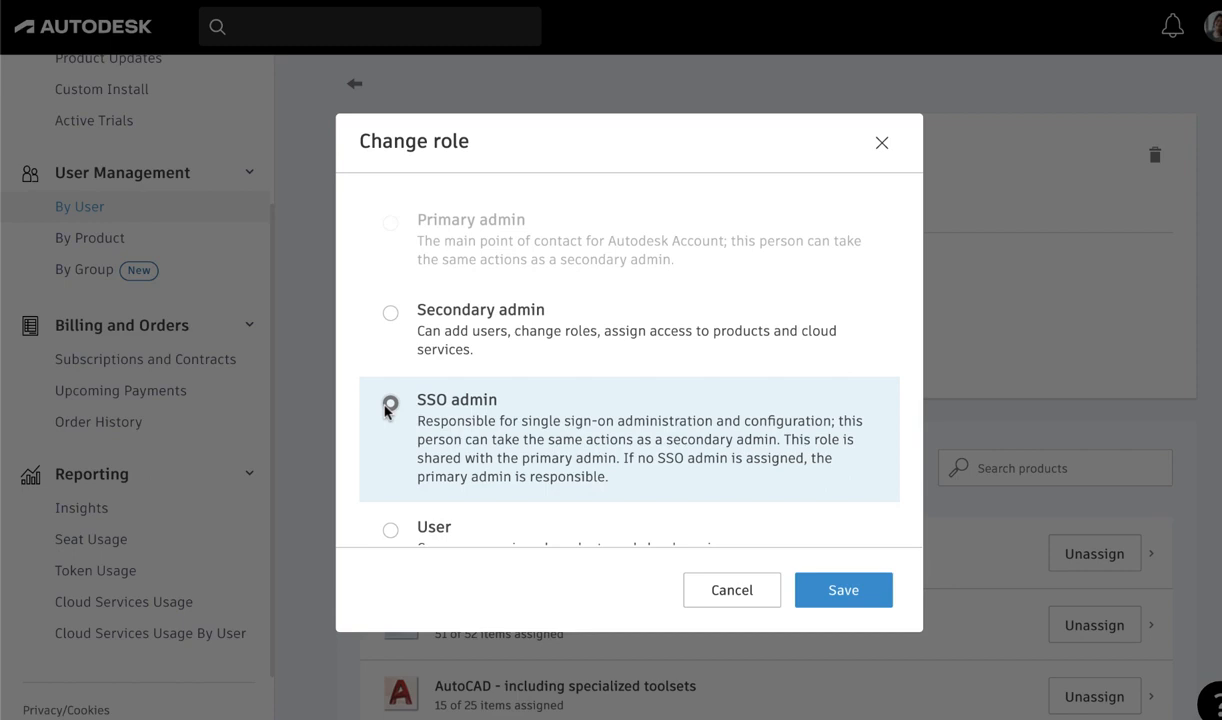
{"action": "left_click", "coordinate": [390, 404]}
{"action": "scroll", "coordinate": [385, 410], "scroll_direction": "down", "scroll_amount": 2}
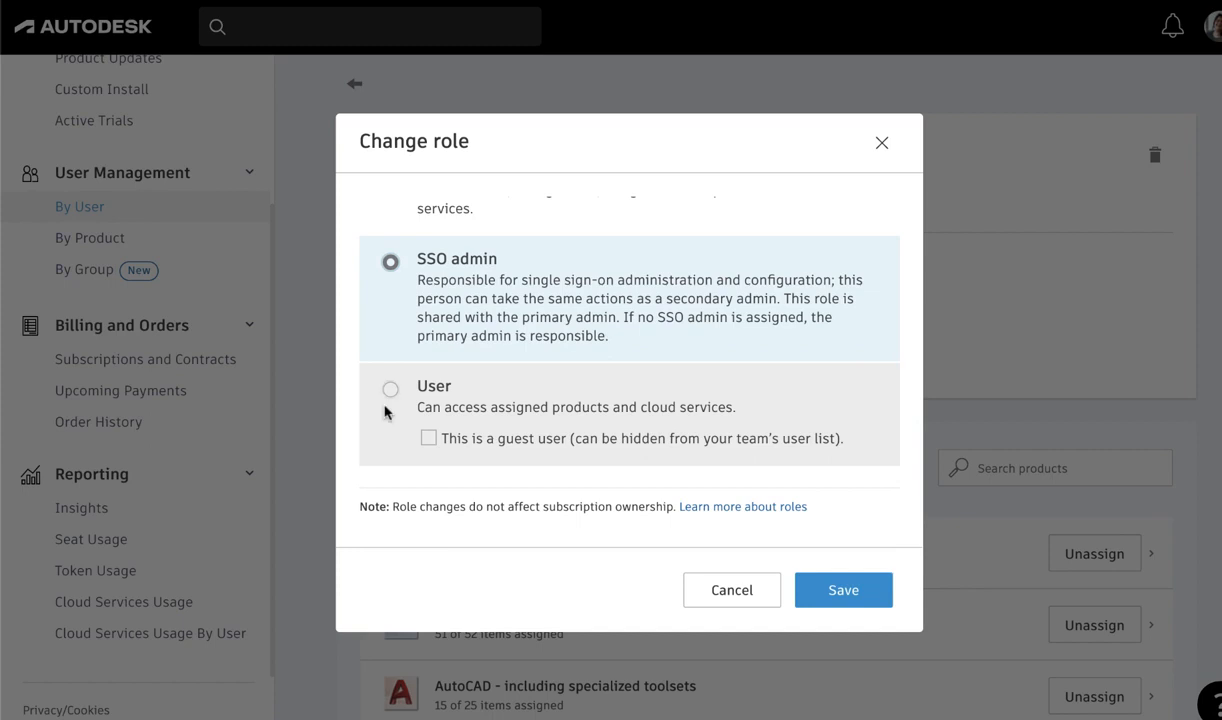
{"action": "left_click", "coordinate": [385, 412]}
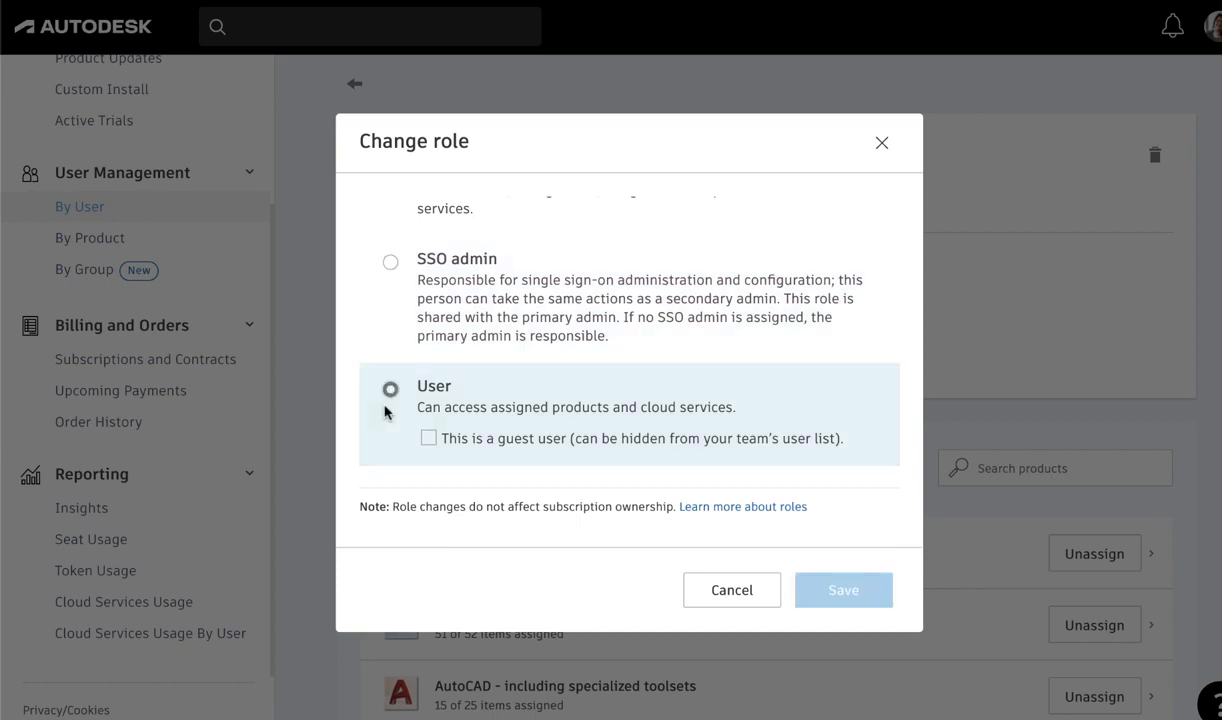